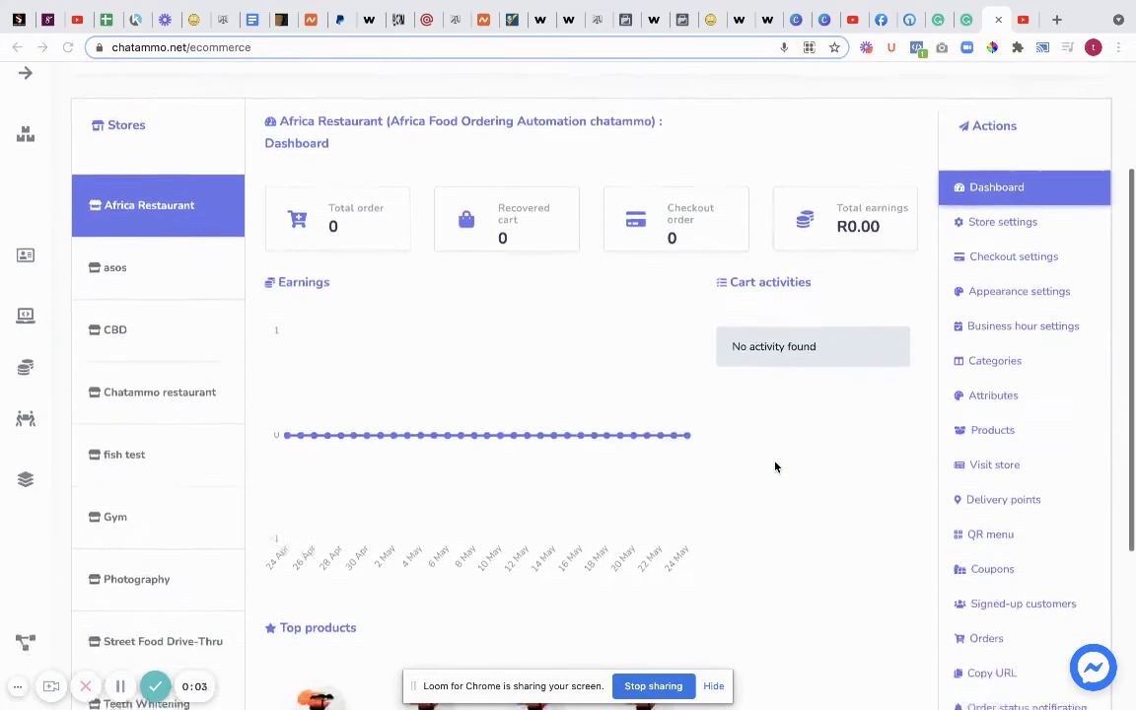
# - Open the Africa Restaurant Coupons list, showing 0 entries, and its date range choices
pyautogui.scroll(3, 170, 180)
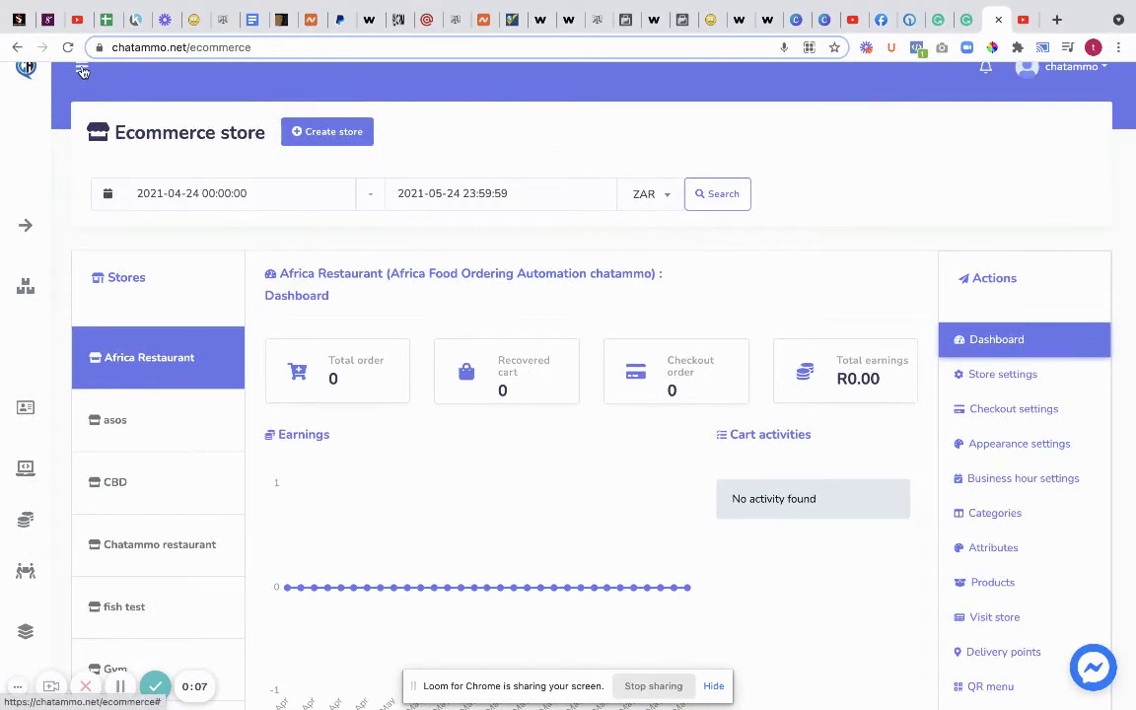
pyautogui.click(83, 73)
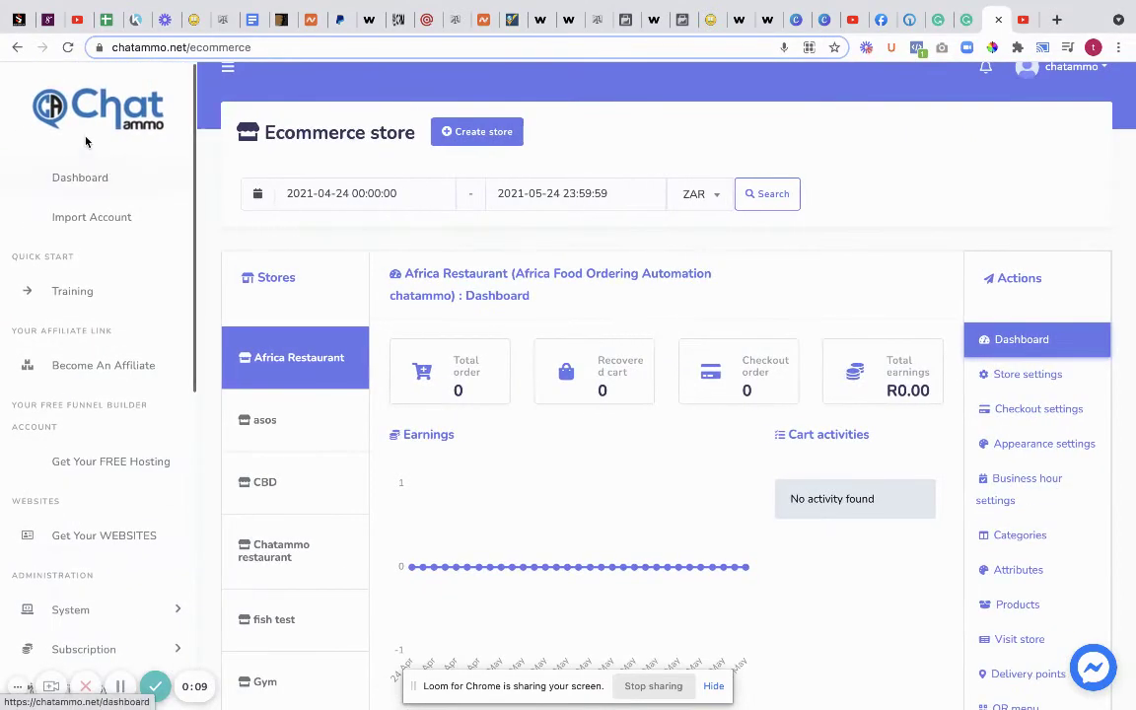
pyautogui.scroll(-1, 116, 197)
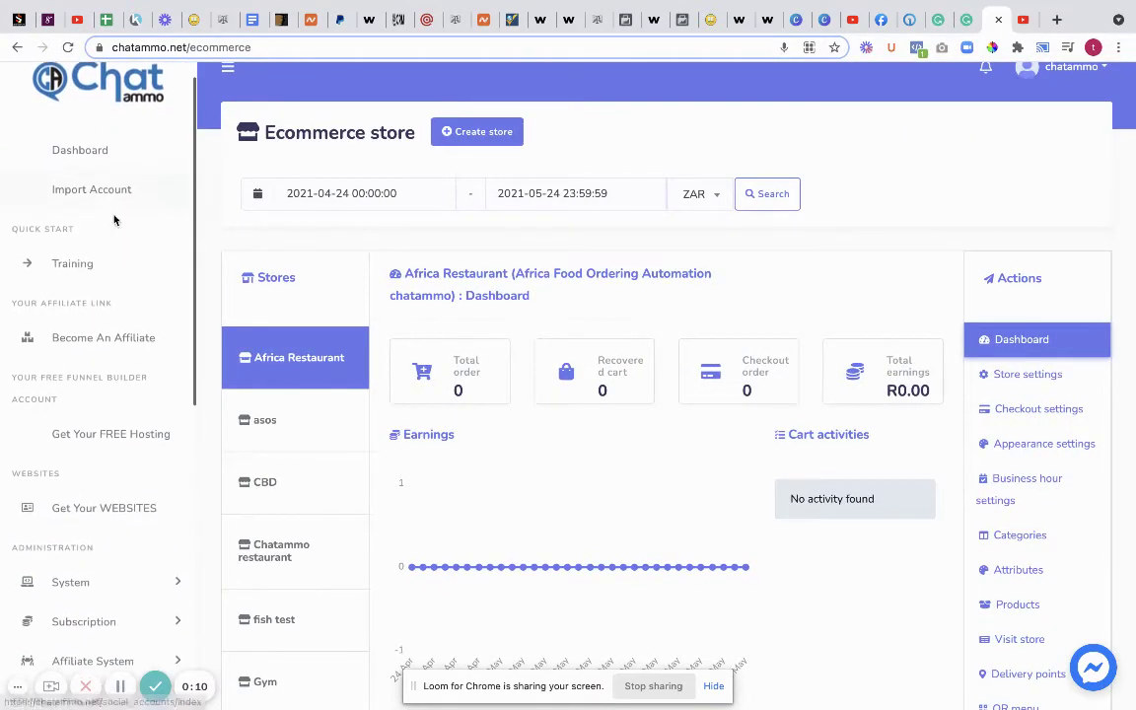
pyautogui.click(82, 149)
pyautogui.scroll(-5, 83, 167)
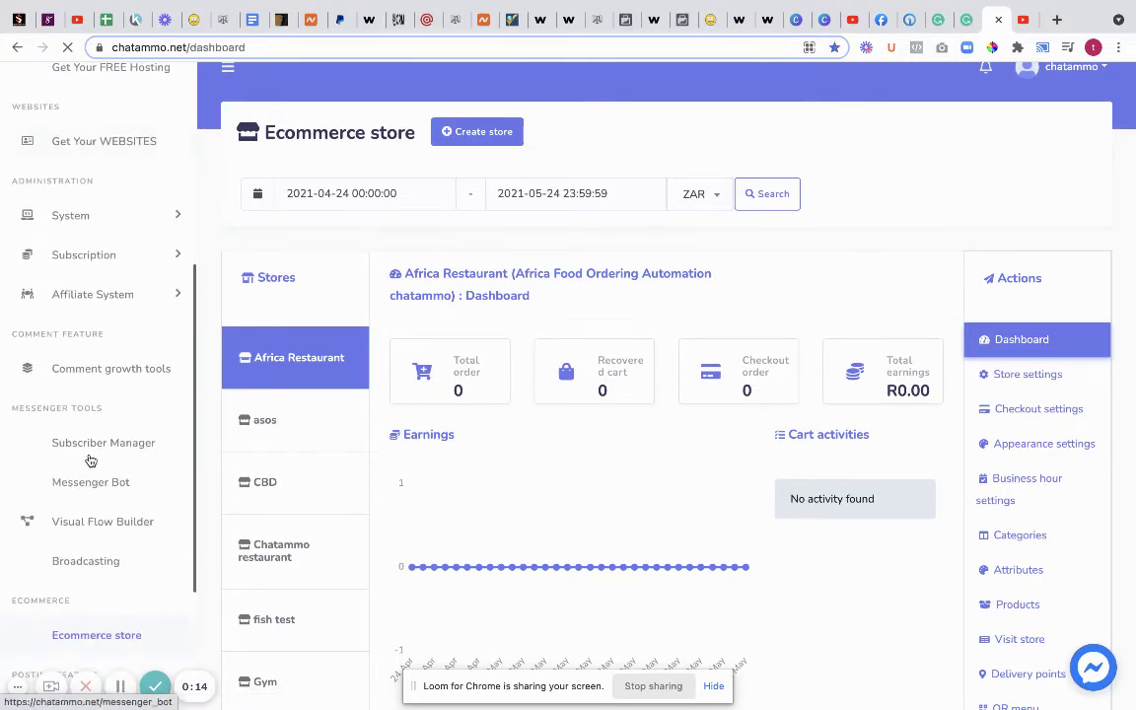
pyautogui.scroll(-6, 123, 347)
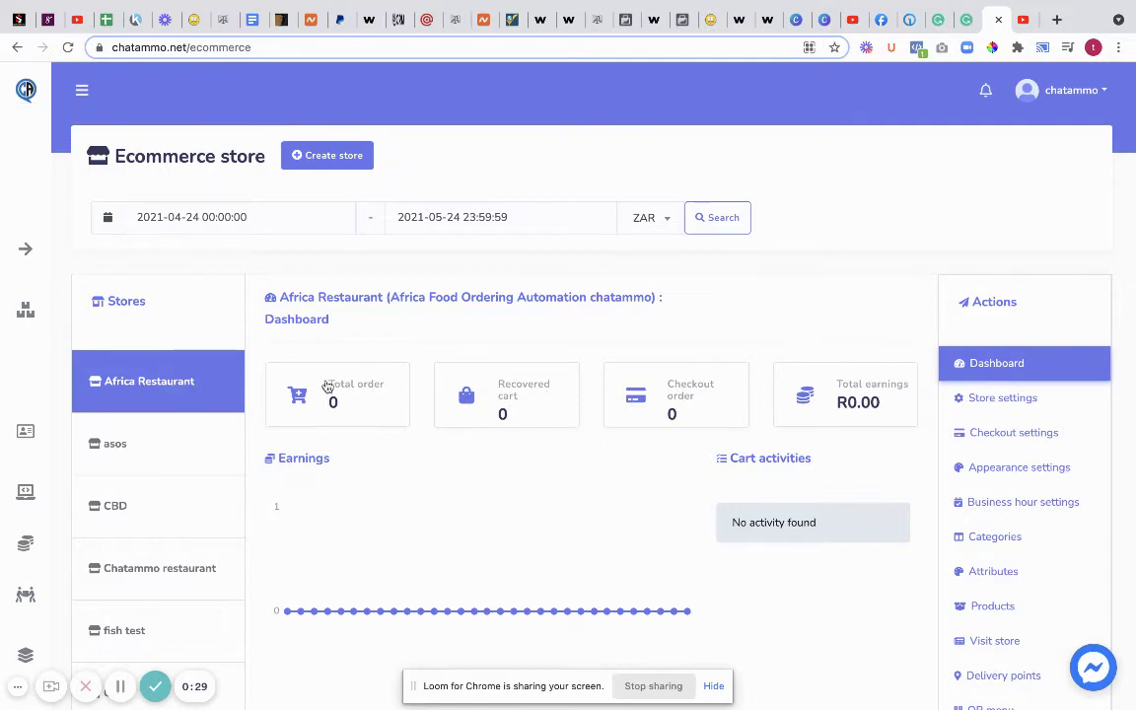
pyautogui.scroll(-4, 977, 404)
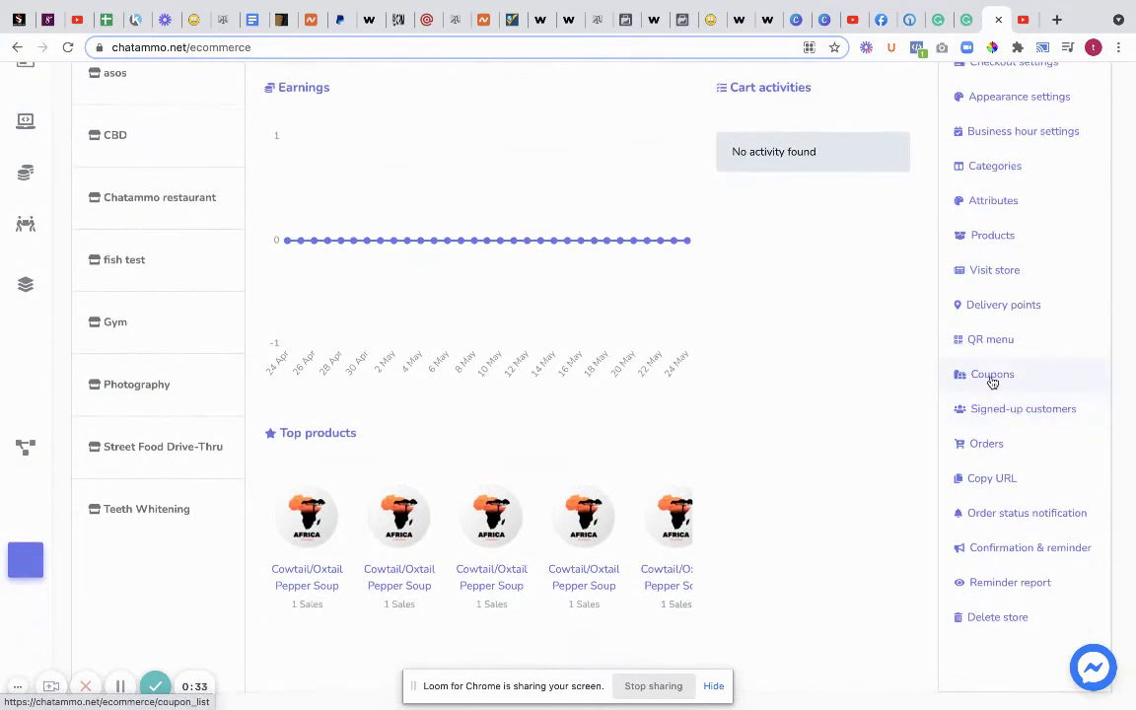
pyautogui.click(990, 383)
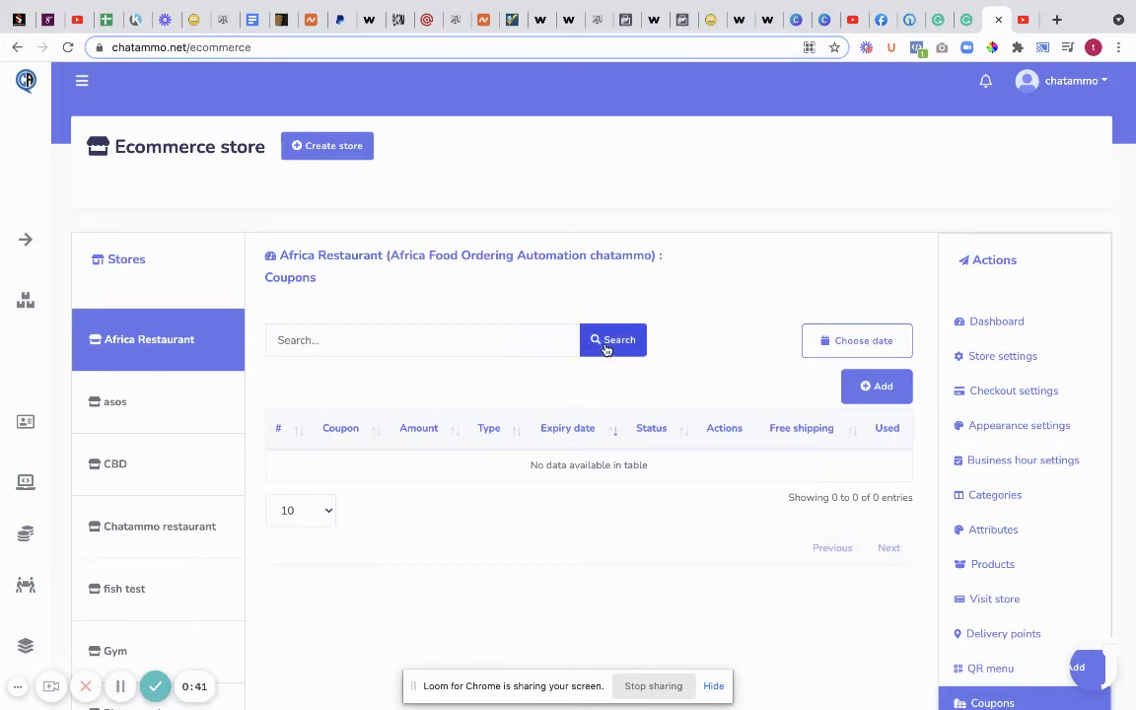
pyautogui.click(845, 341)
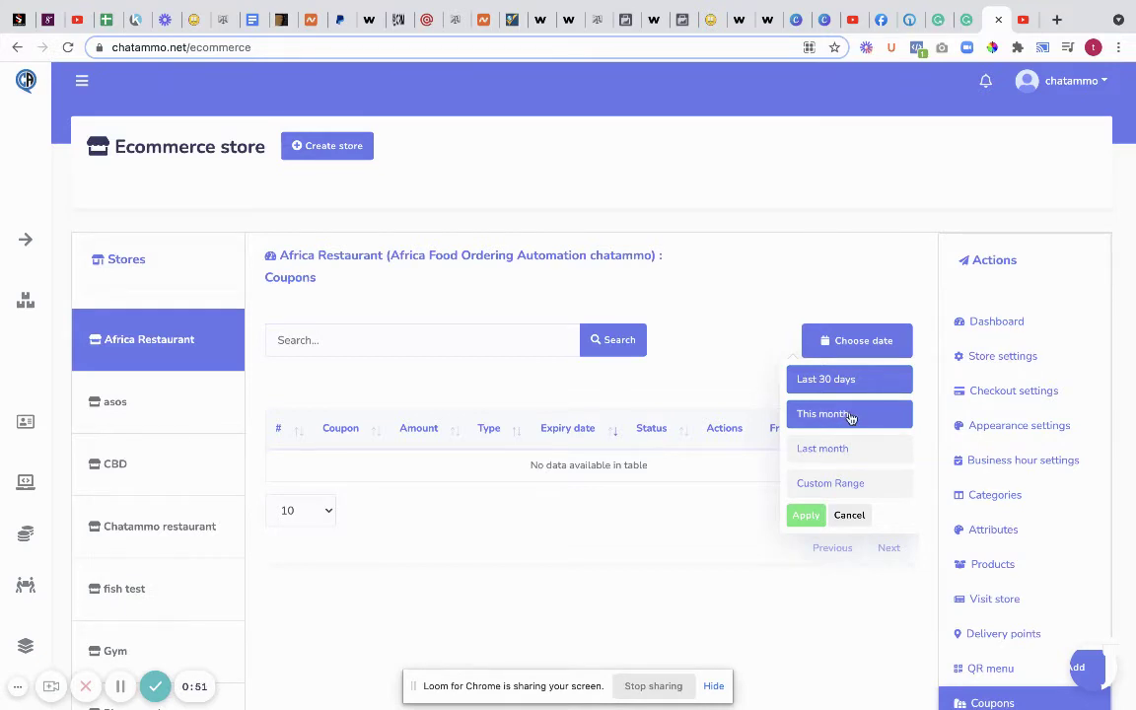
# - Start a new coupon and add Beans and Boiled Yam, Dodo, Fried Yam and Garri as products
pyautogui.click(711, 362)
pyautogui.click(860, 398)
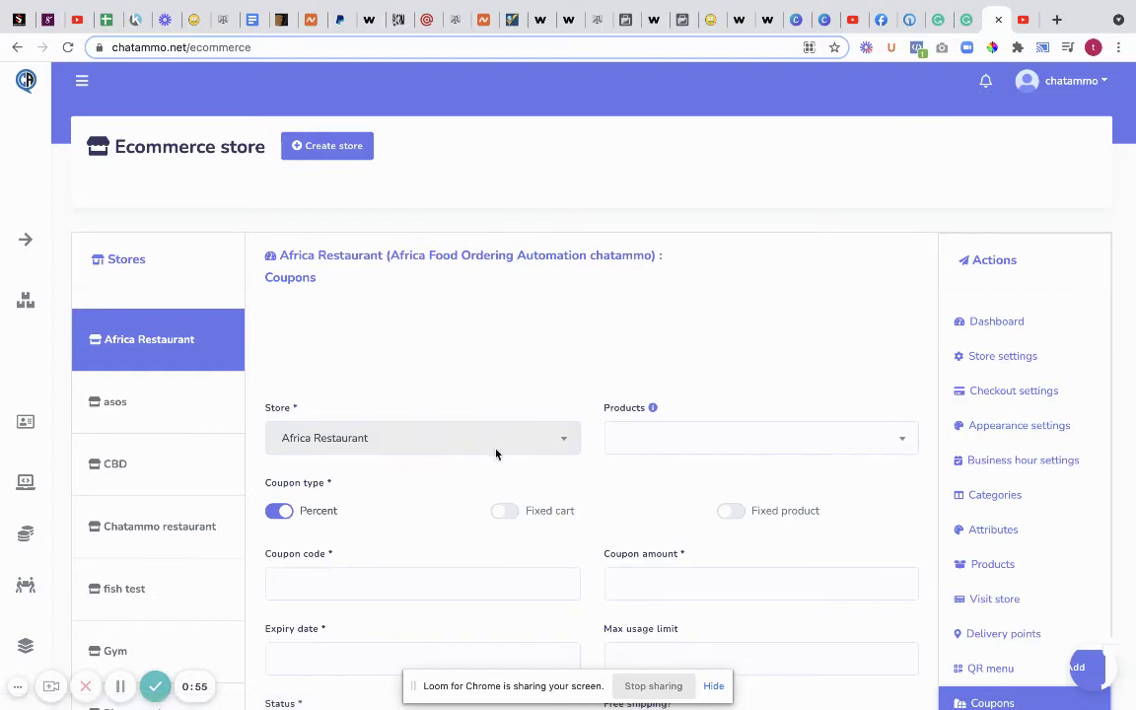
pyautogui.click(659, 367)
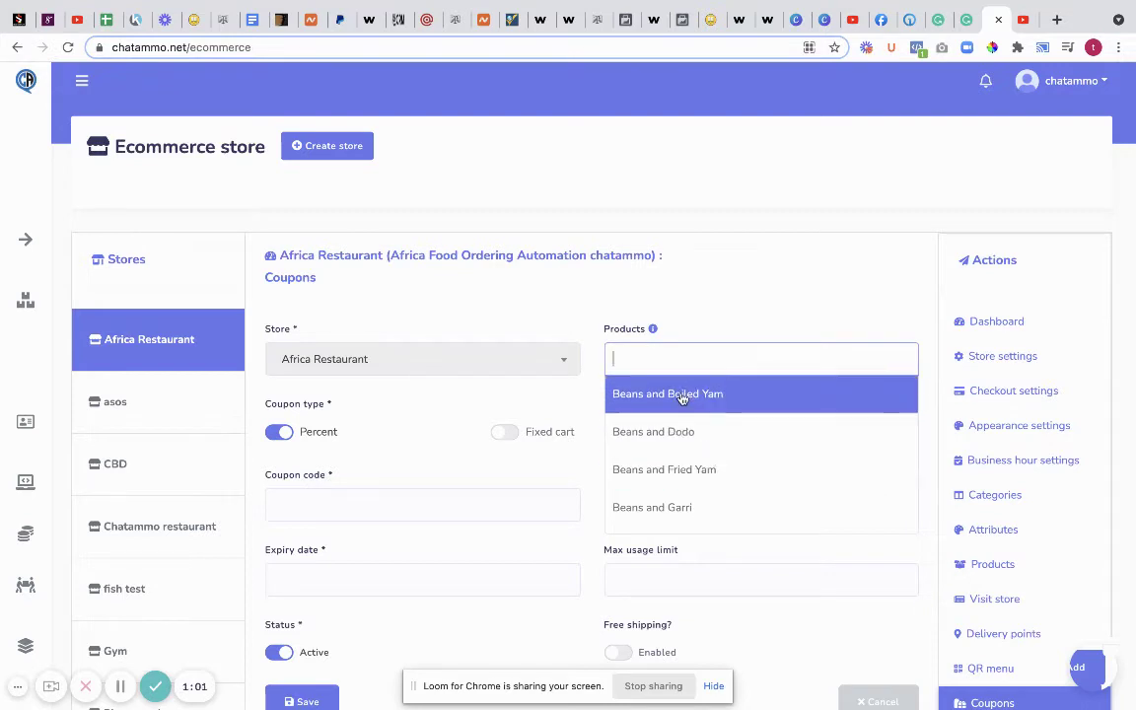
pyautogui.click(681, 397)
pyautogui.click(773, 358)
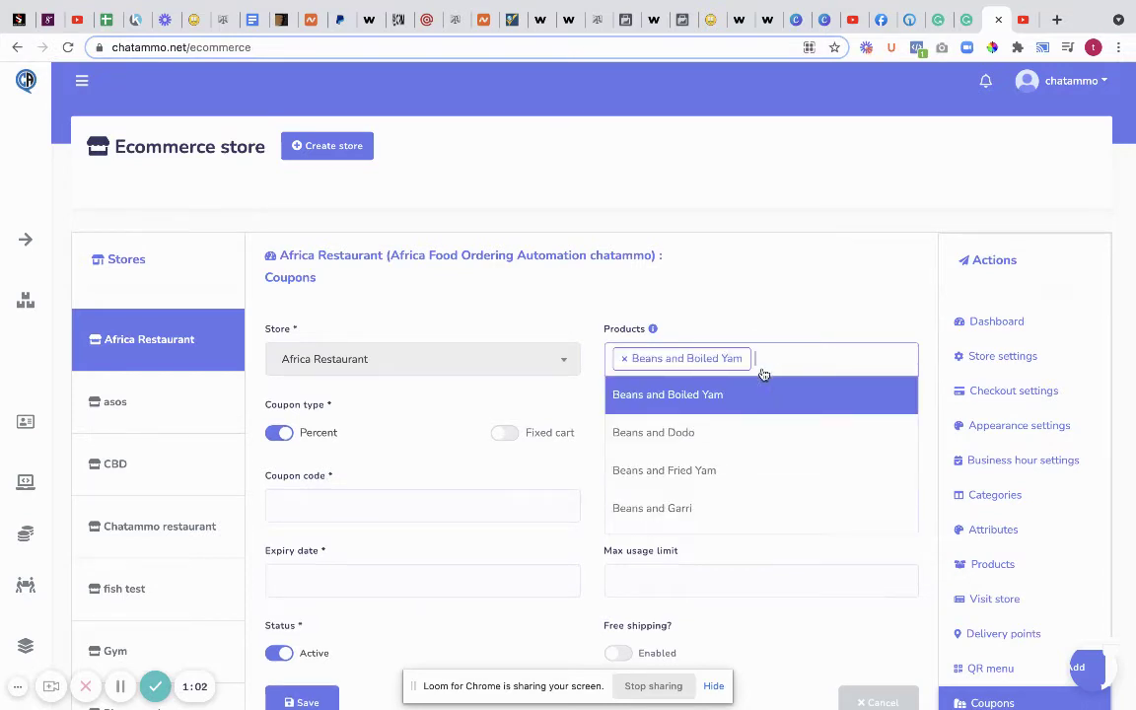
pyautogui.click(690, 434)
pyautogui.click(886, 365)
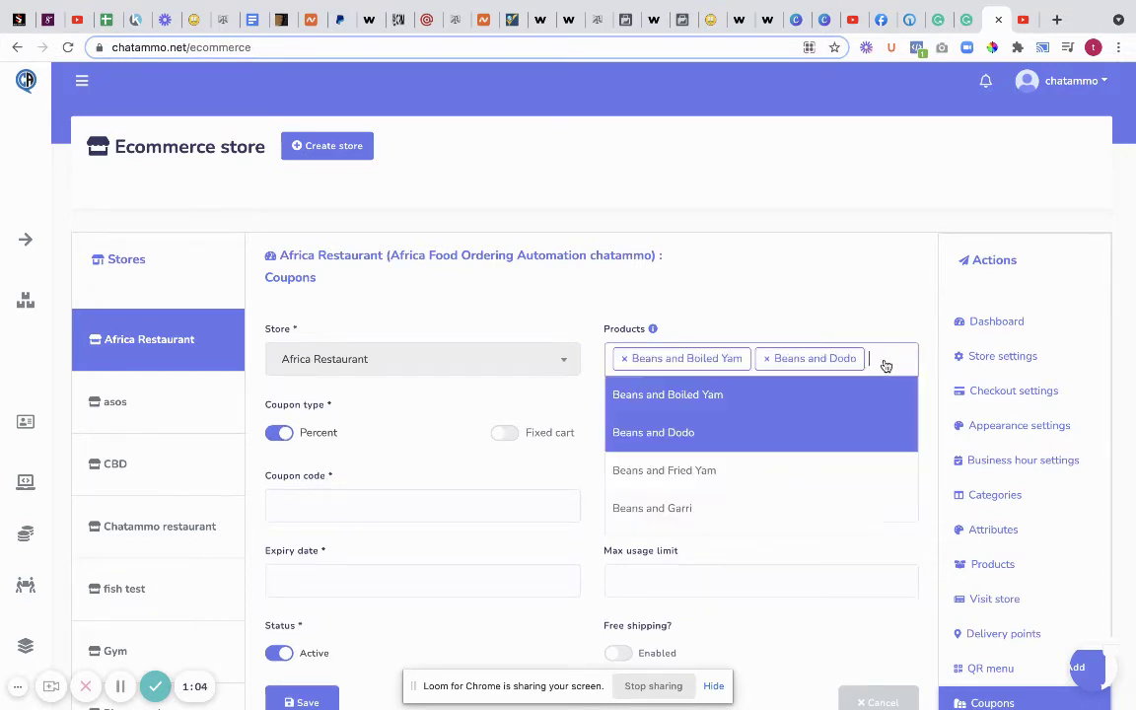
pyautogui.click(723, 473)
pyautogui.click(765, 391)
pyautogui.click(723, 533)
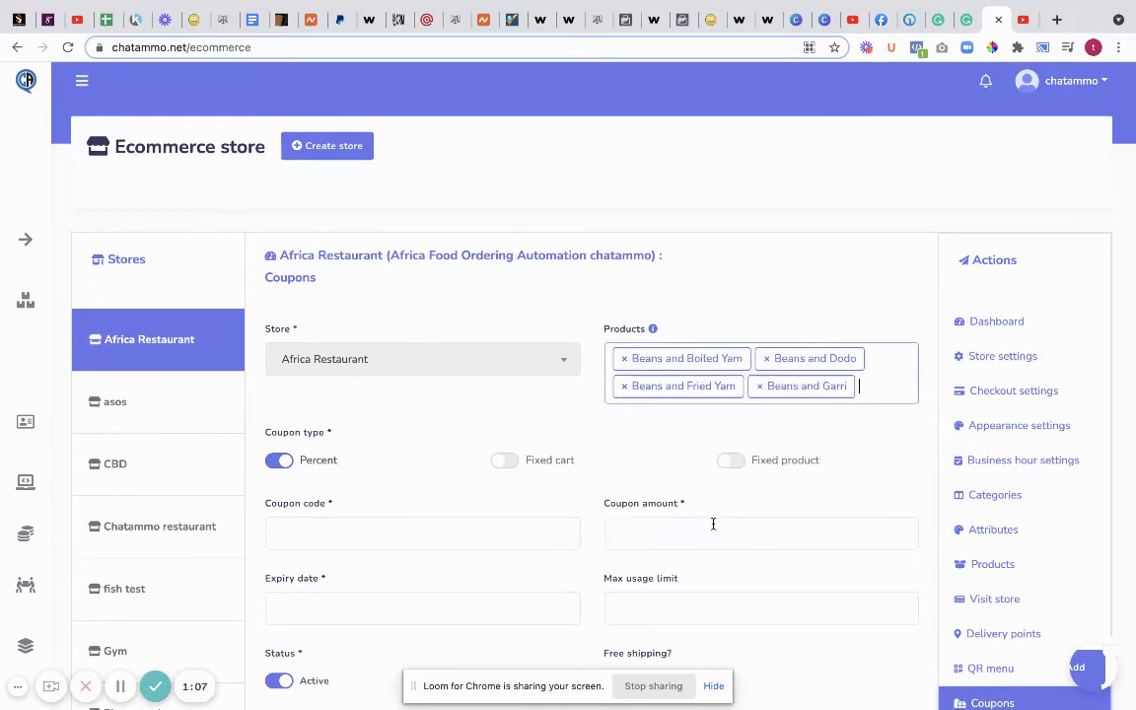
# - Remove Beans and Garri, Beans and Dodo, and Beans and Fried Yam, keeping only Beans and Boiled Yam
pyautogui.click(762, 385)
pyautogui.click(637, 384)
pyautogui.click(764, 357)
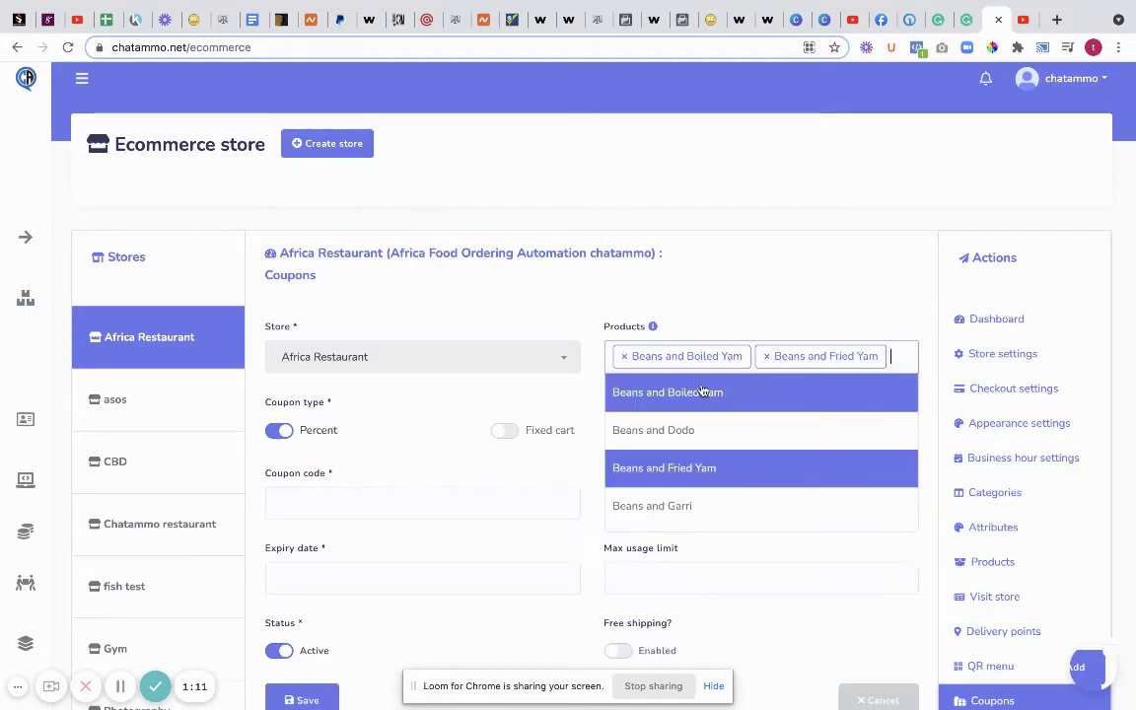
pyautogui.click(766, 357)
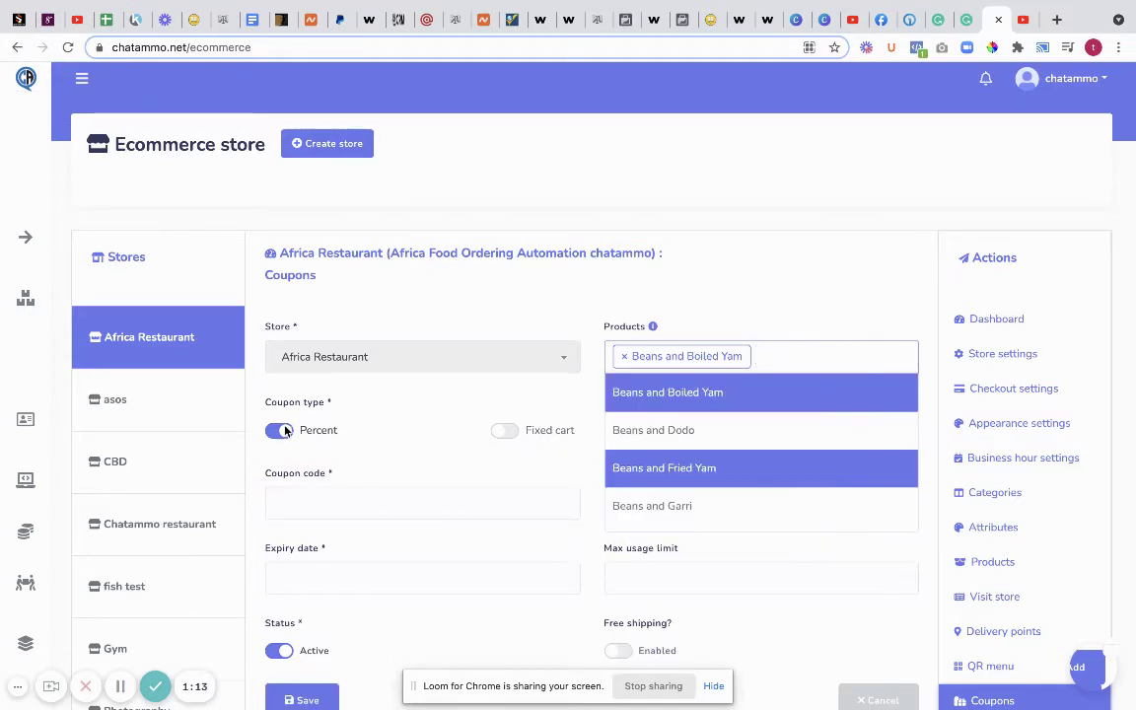
pyautogui.click(387, 439)
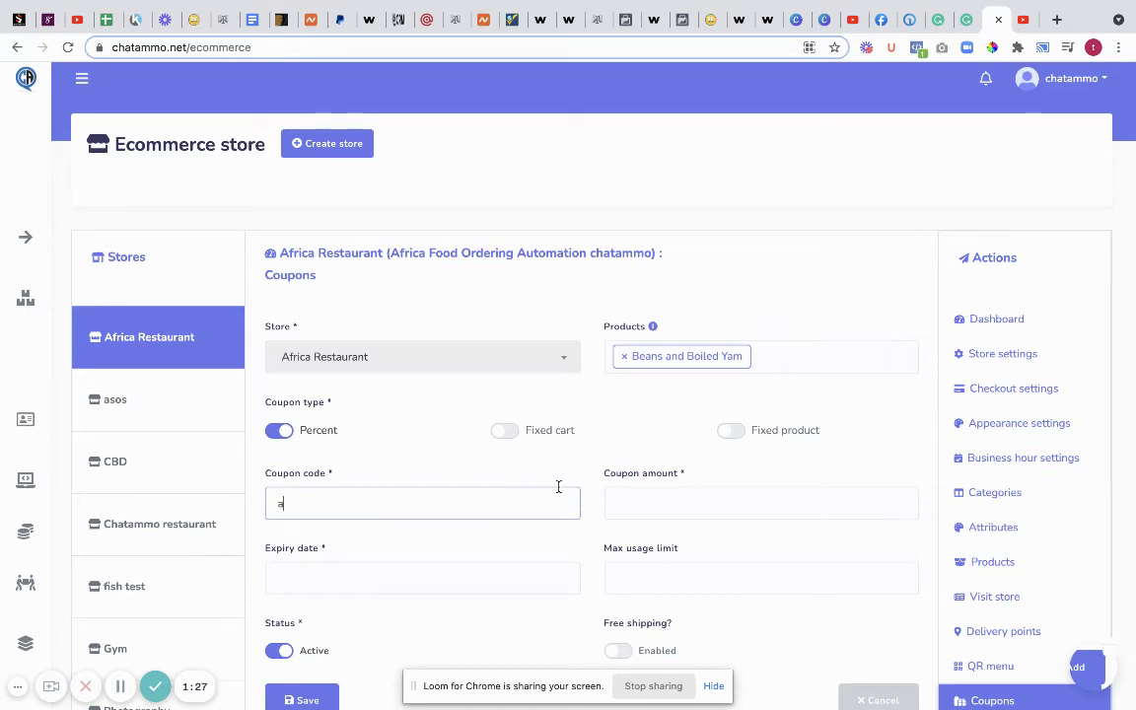
pyautogui.write('ca')
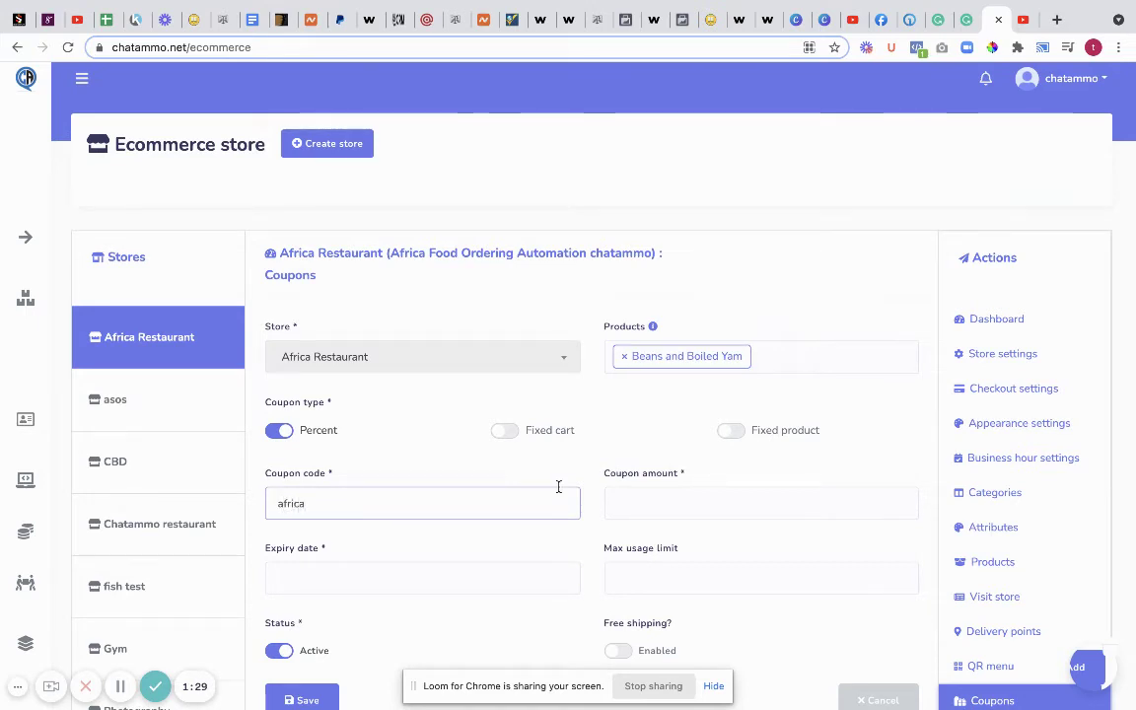
pyautogui.write('res2021')
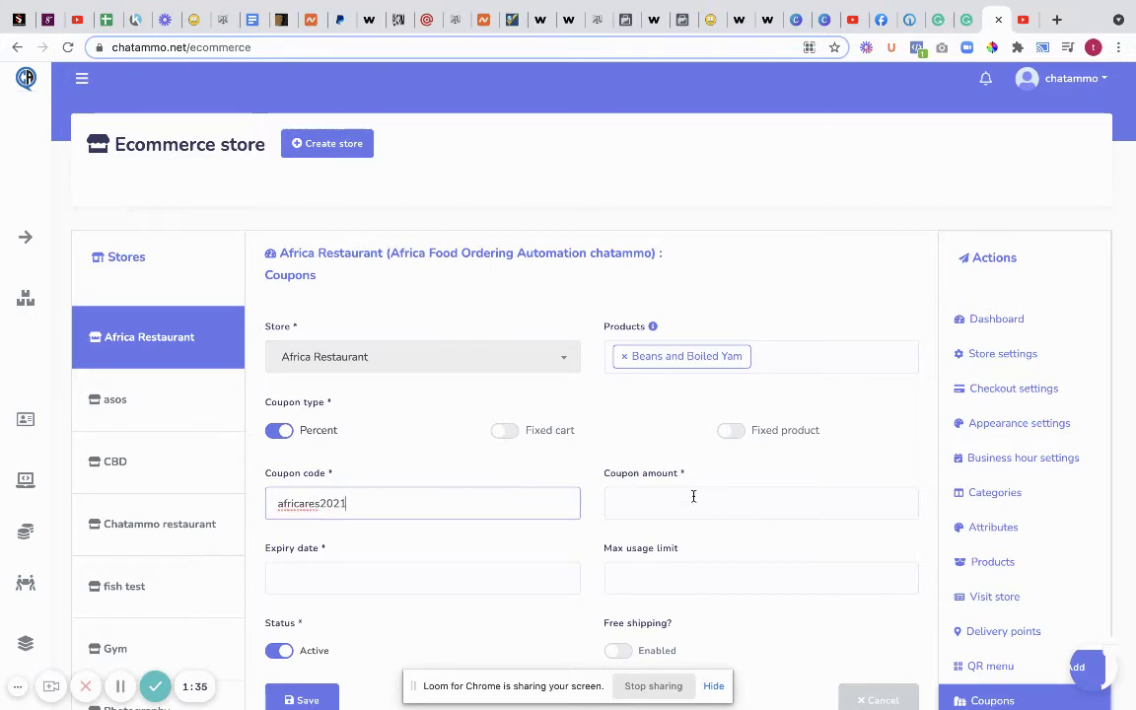
pyautogui.click(667, 498)
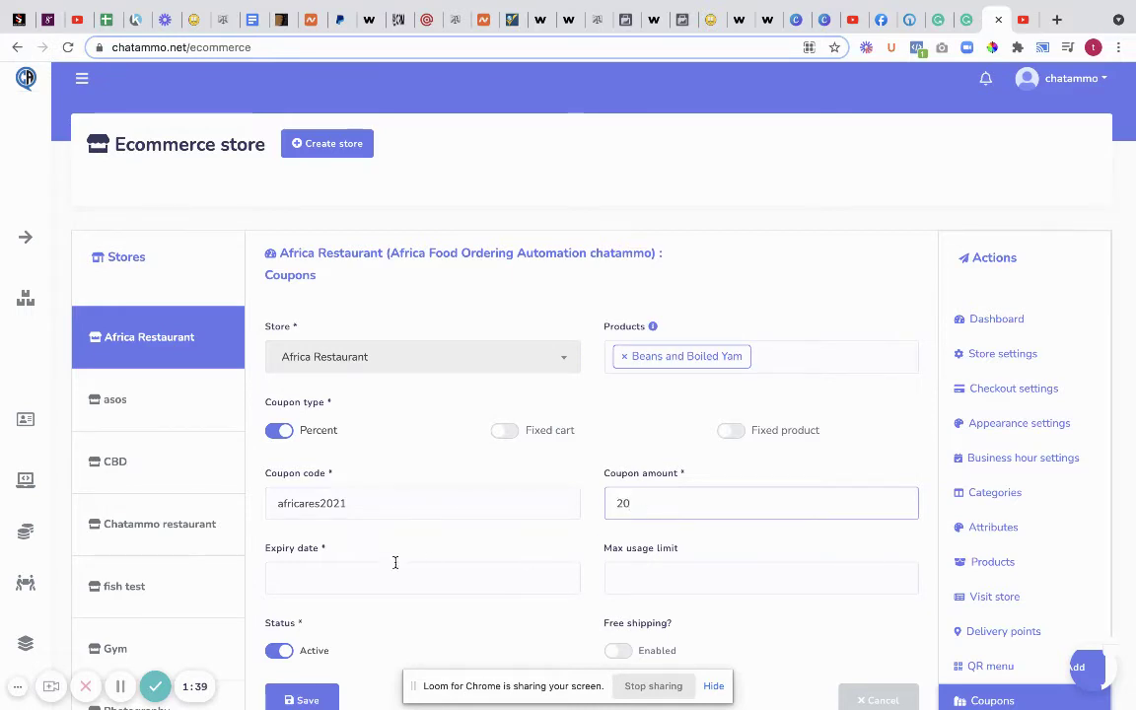
pyautogui.click(329, 573)
pyautogui.scroll(-3, 472, 471)
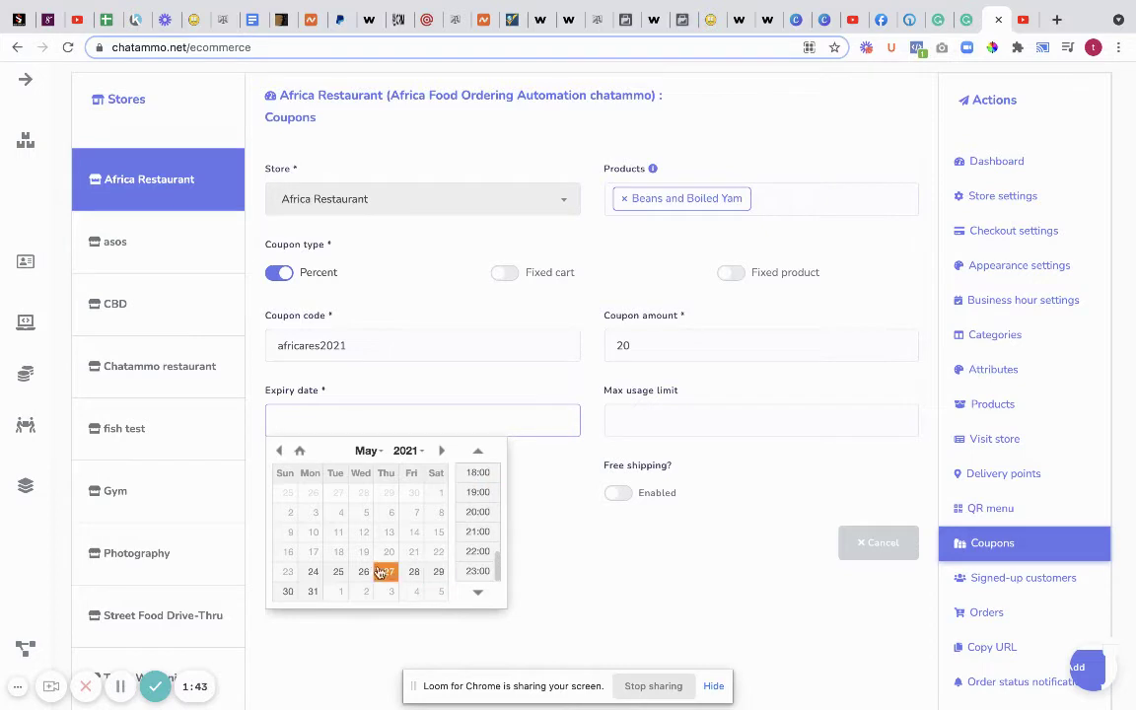
pyautogui.click(287, 593)
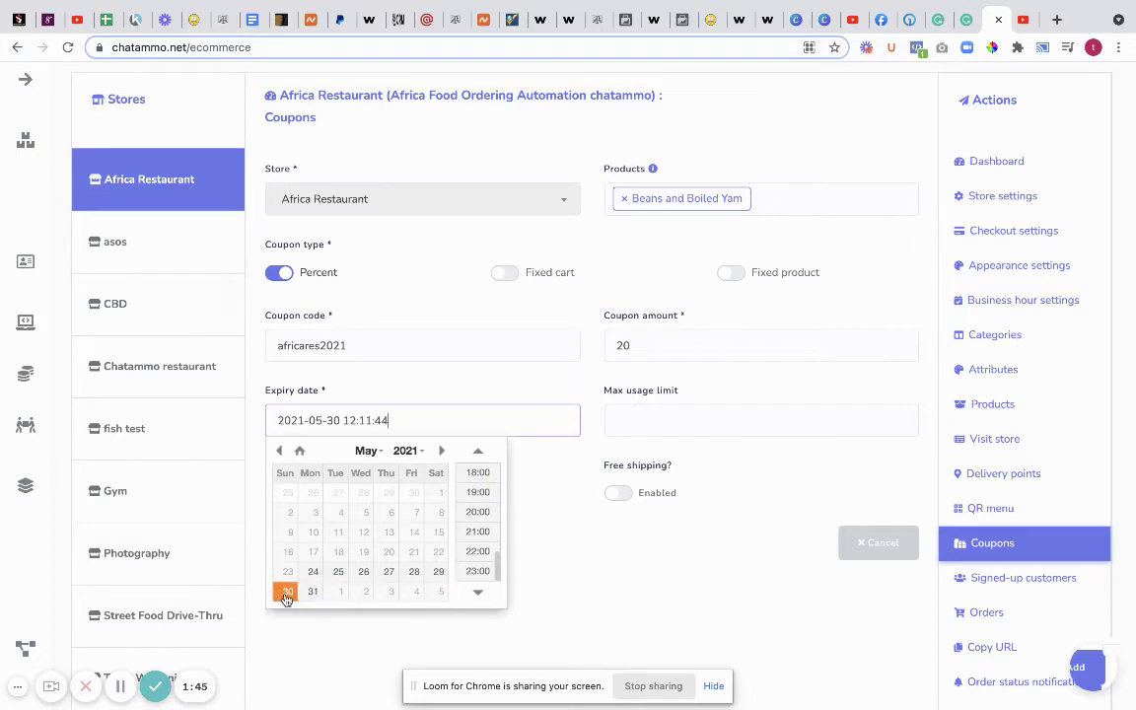
pyautogui.click(579, 550)
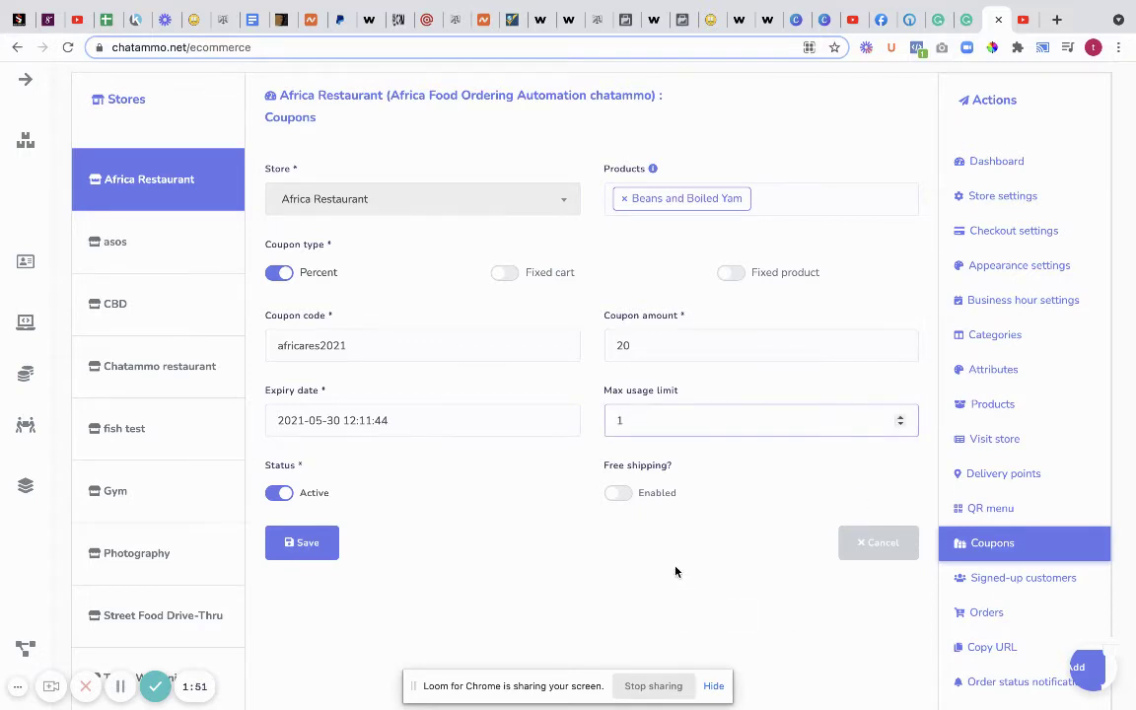
pyautogui.click(273, 493)
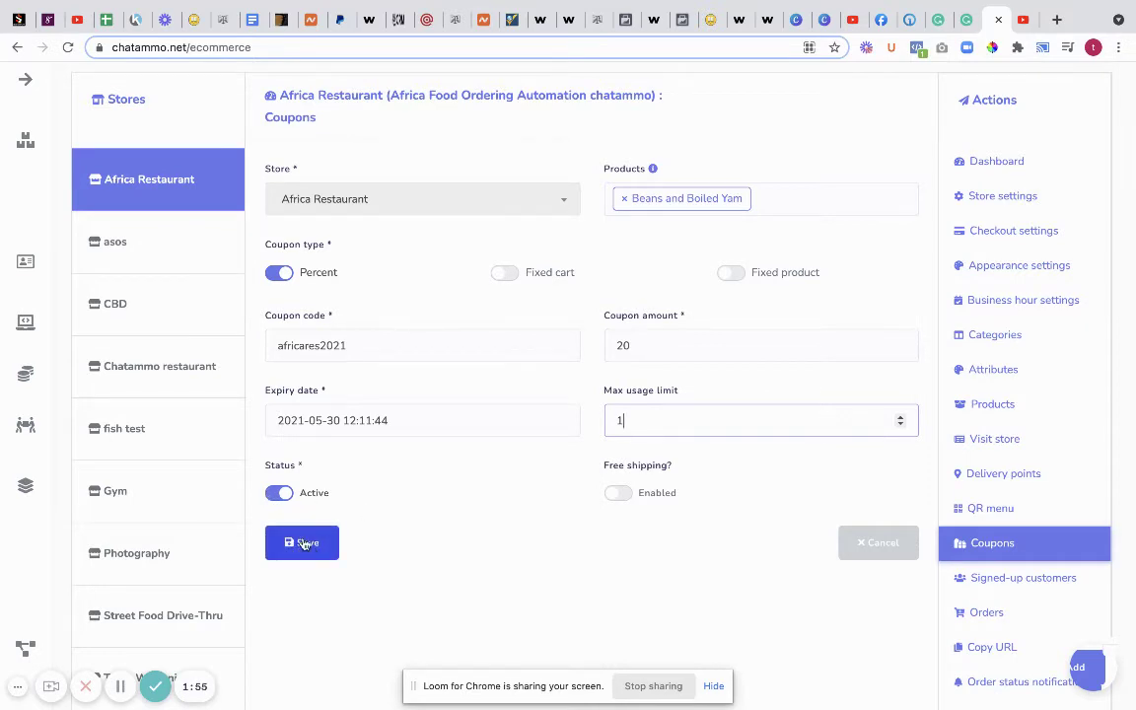
# - Copy the africares2021 coupon code, then save the coupon
pyautogui.moveTo(356, 345); pyautogui.dragTo(268, 345)
pyautogui.rightClick(305, 351)
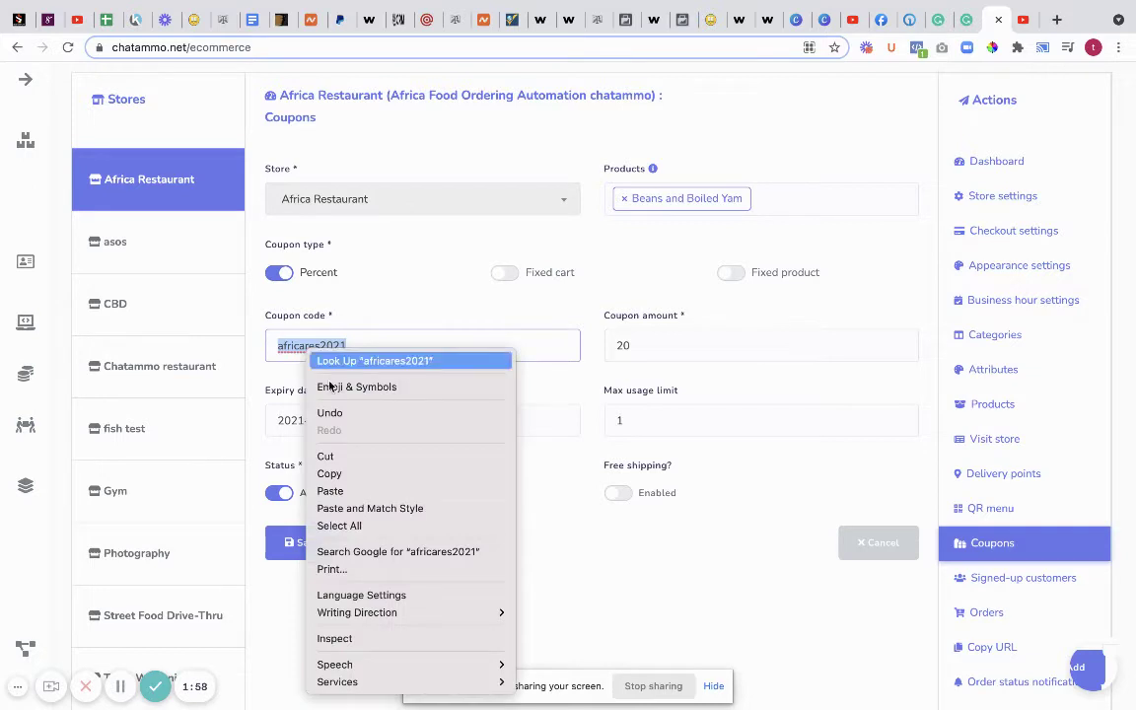
pyautogui.click(353, 472)
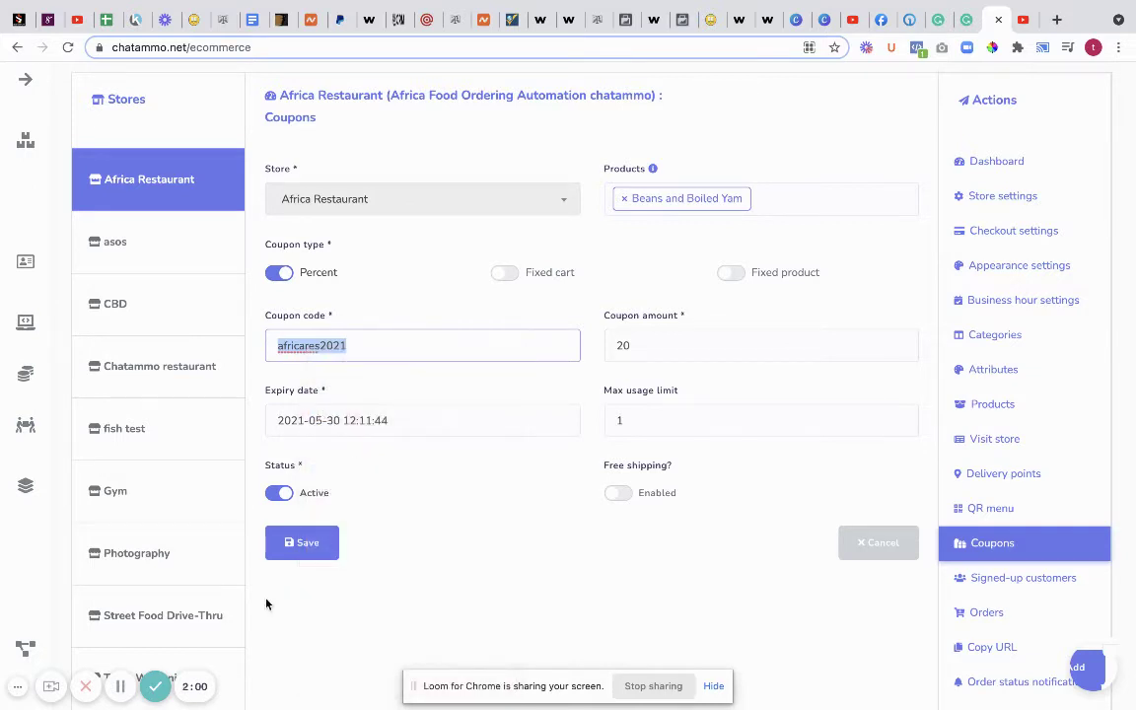
pyautogui.click(308, 549)
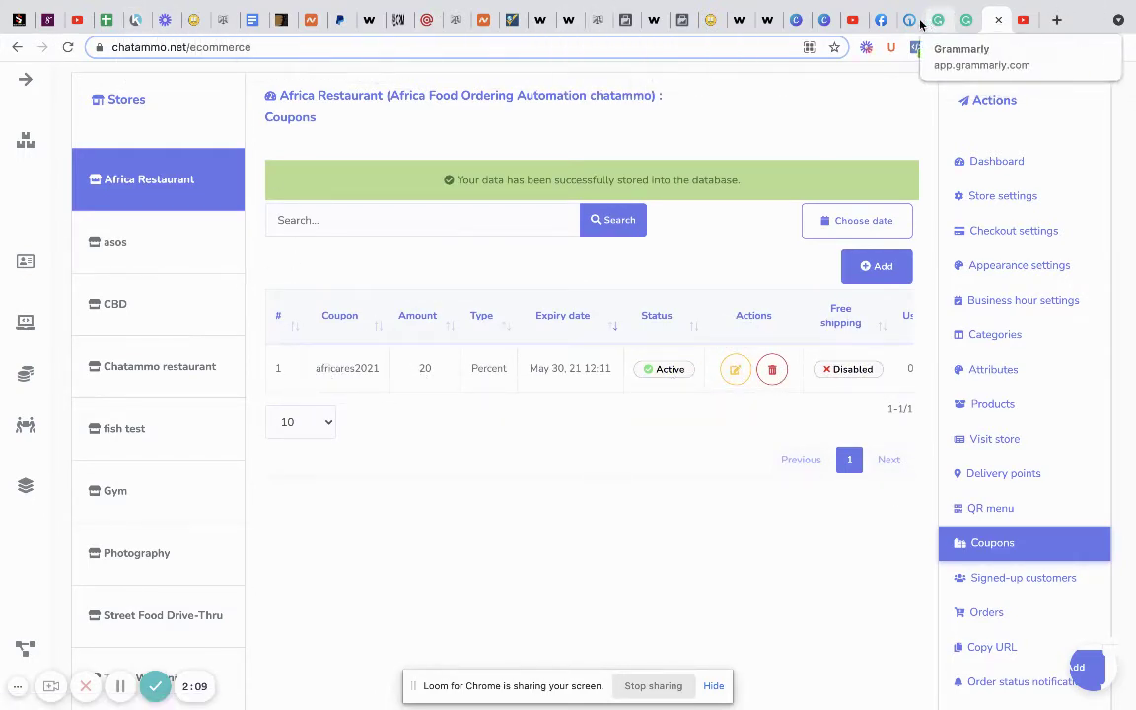
# - On the Africa Food Ordering Automation chatammo Facebook page, delete the existing bot test chat
pyautogui.click(870, 20)
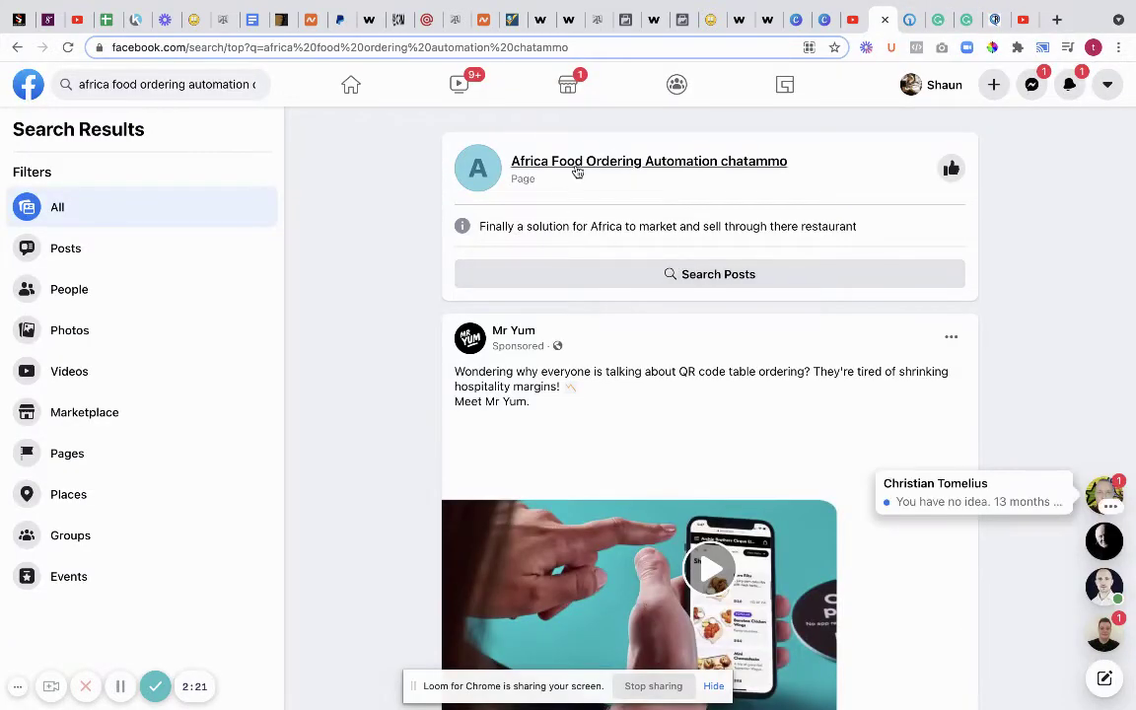
pyautogui.click(579, 168)
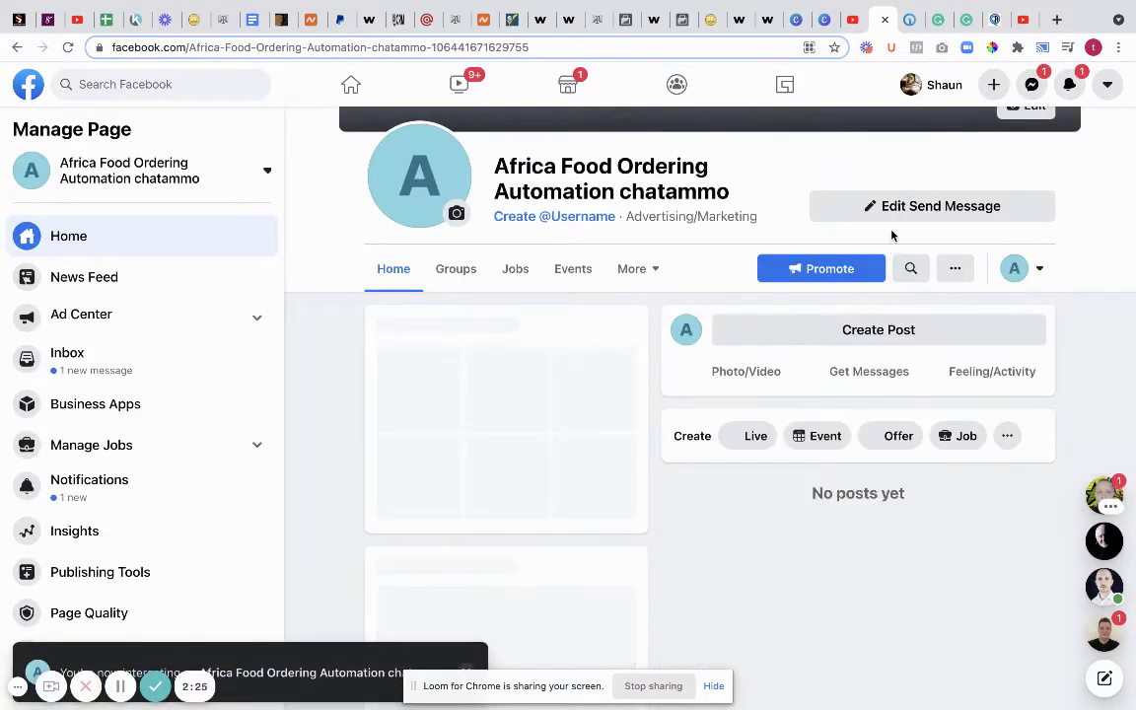
pyautogui.click(888, 209)
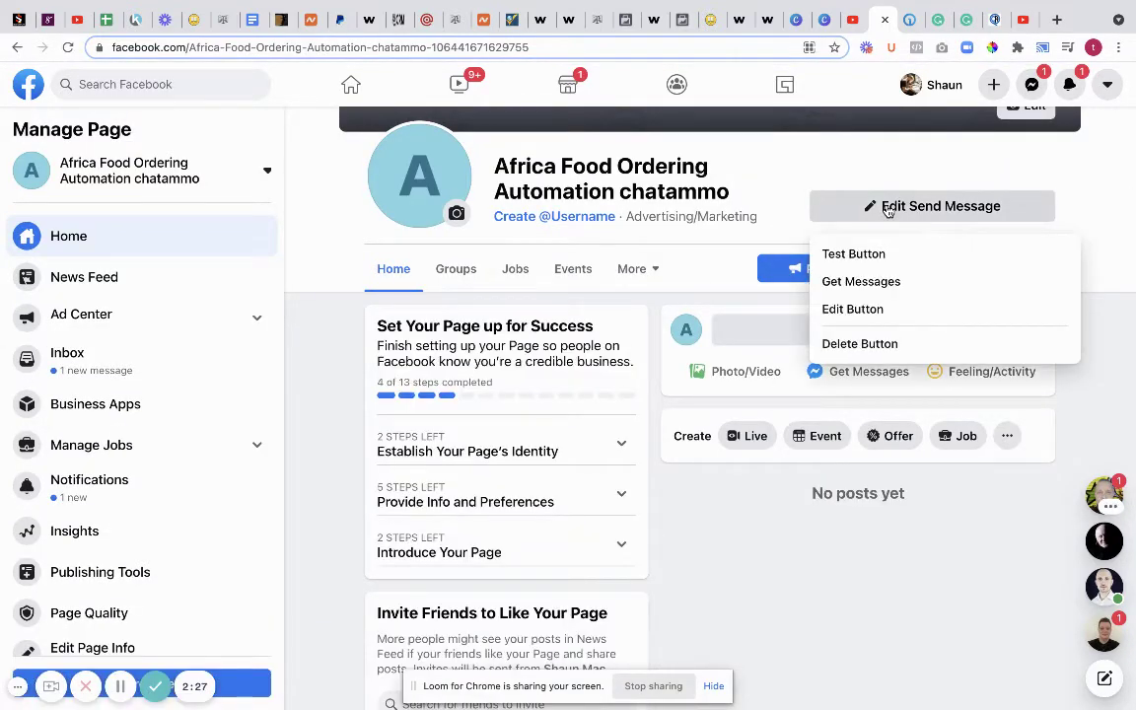
pyautogui.click(863, 255)
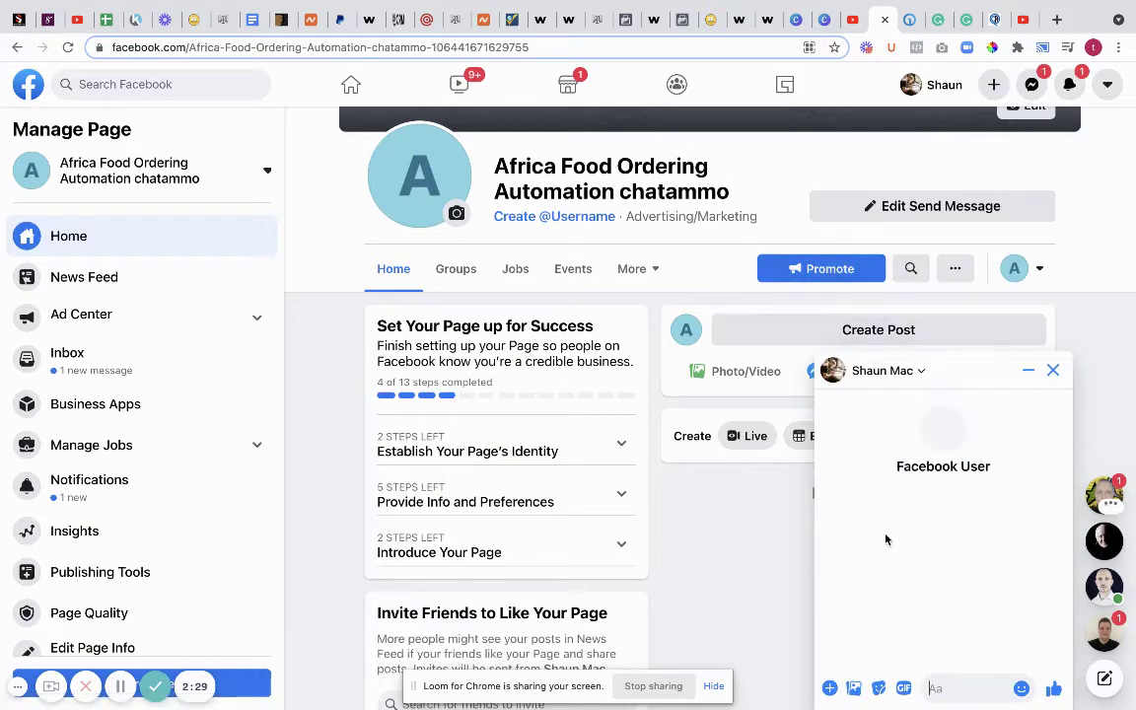
pyautogui.click(1004, 370)
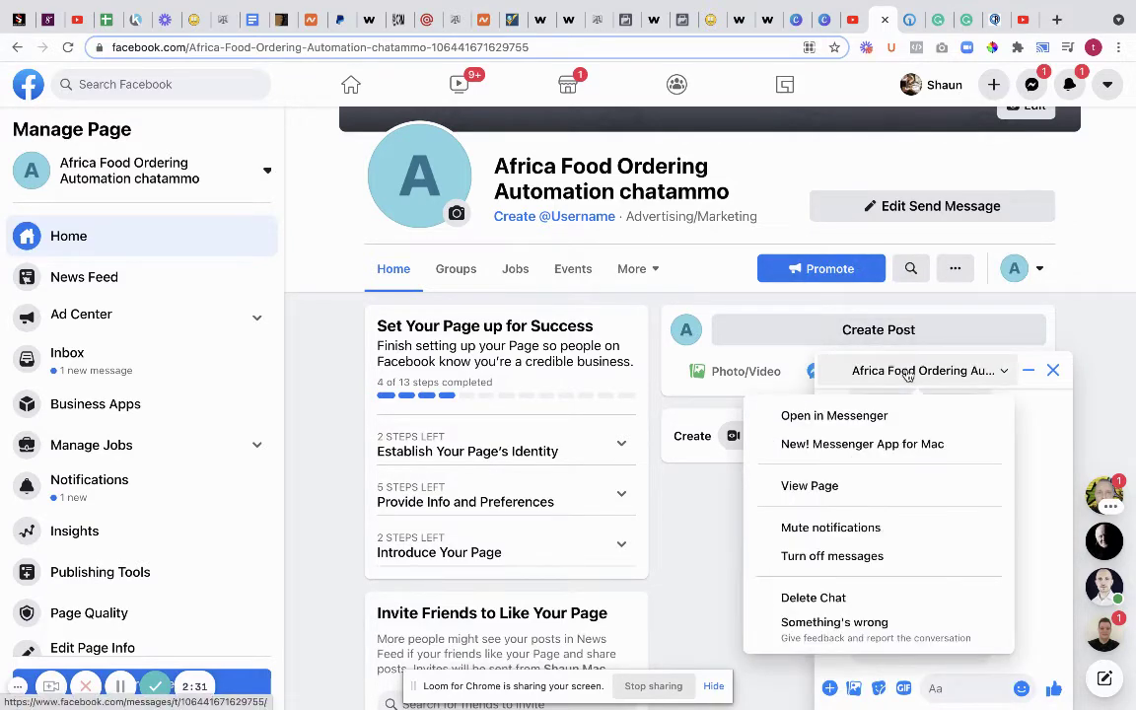
pyautogui.click(829, 598)
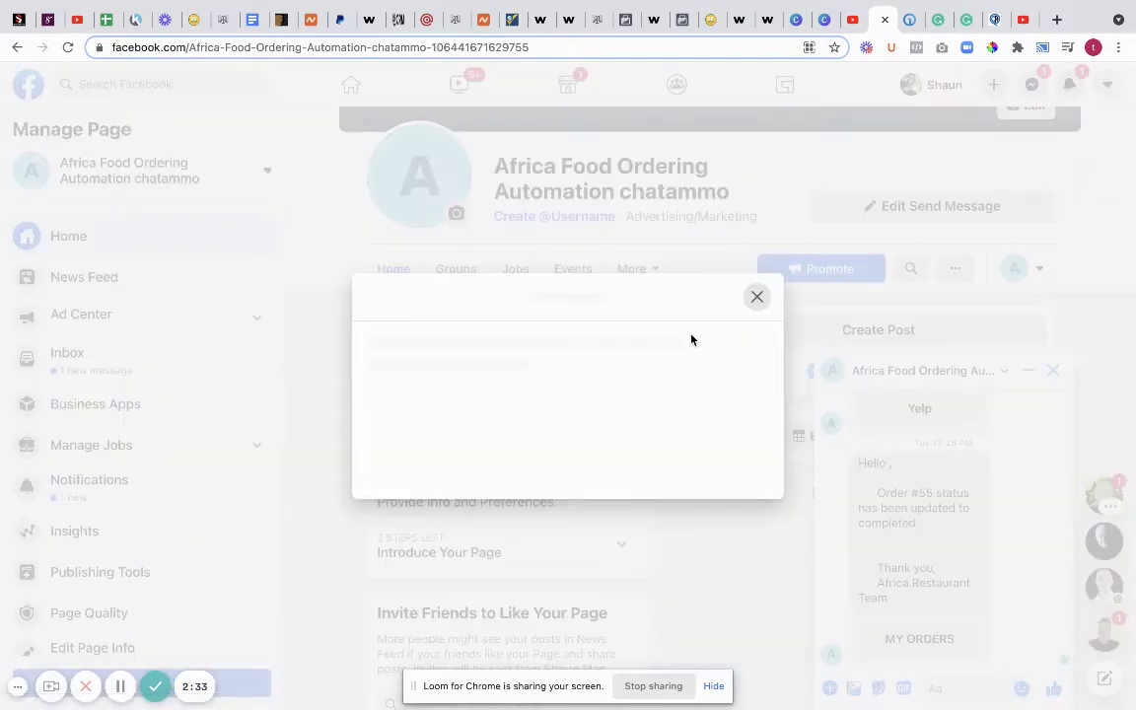
pyautogui.click(717, 430)
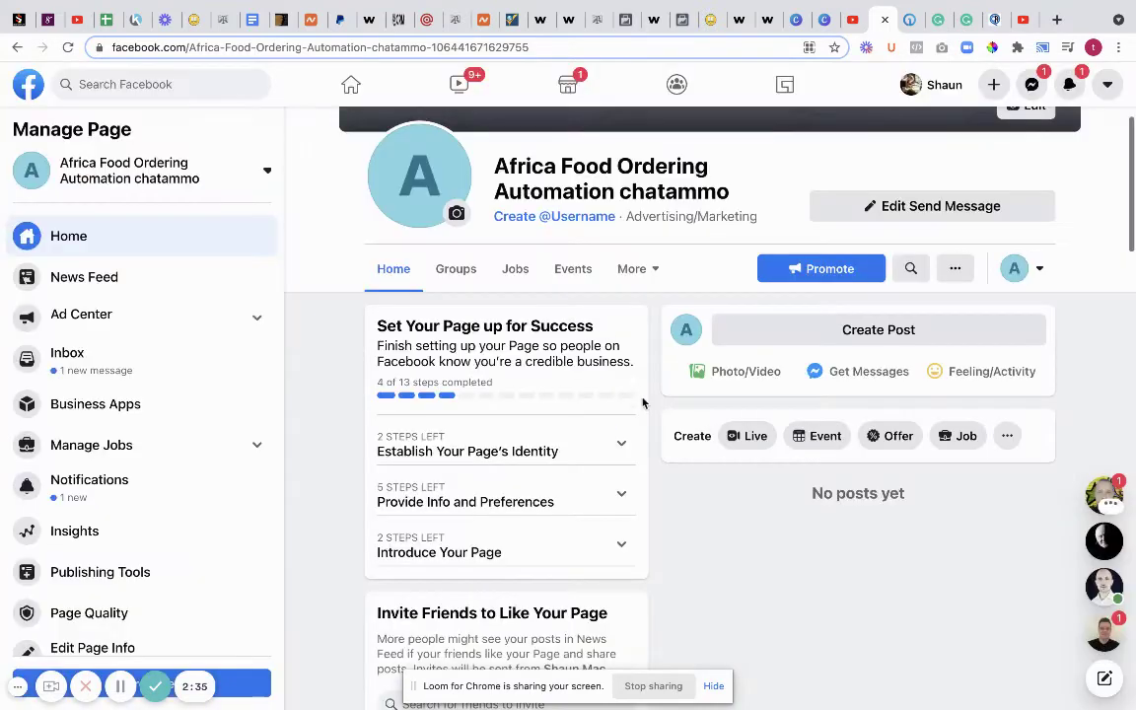
# - Start a new bot test chat with Get Started and See Menu, then edit africares2021 in ChatAmmo
pyautogui.click(890, 211)
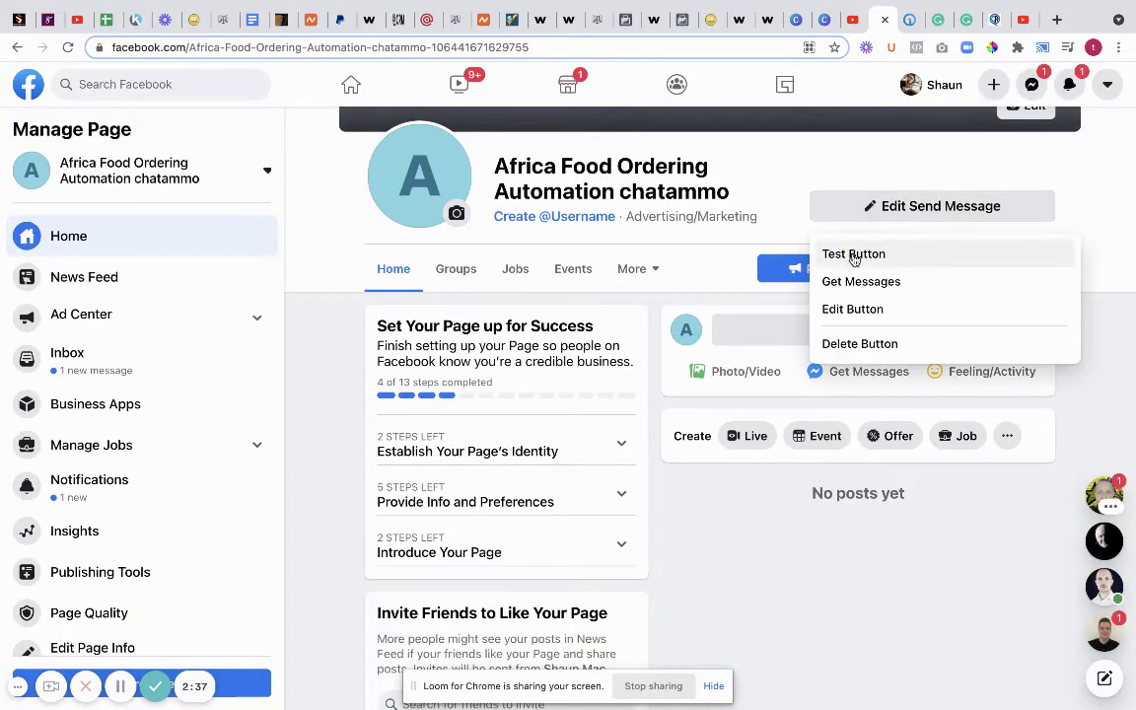
pyautogui.click(854, 257)
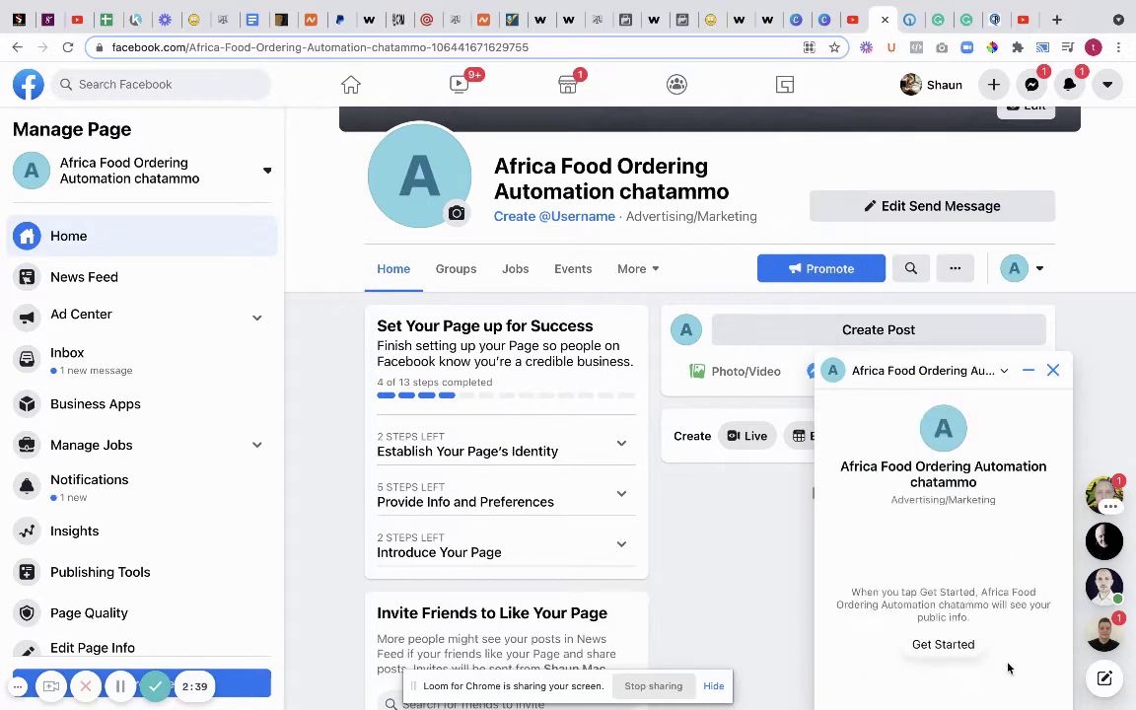
pyautogui.click(936, 645)
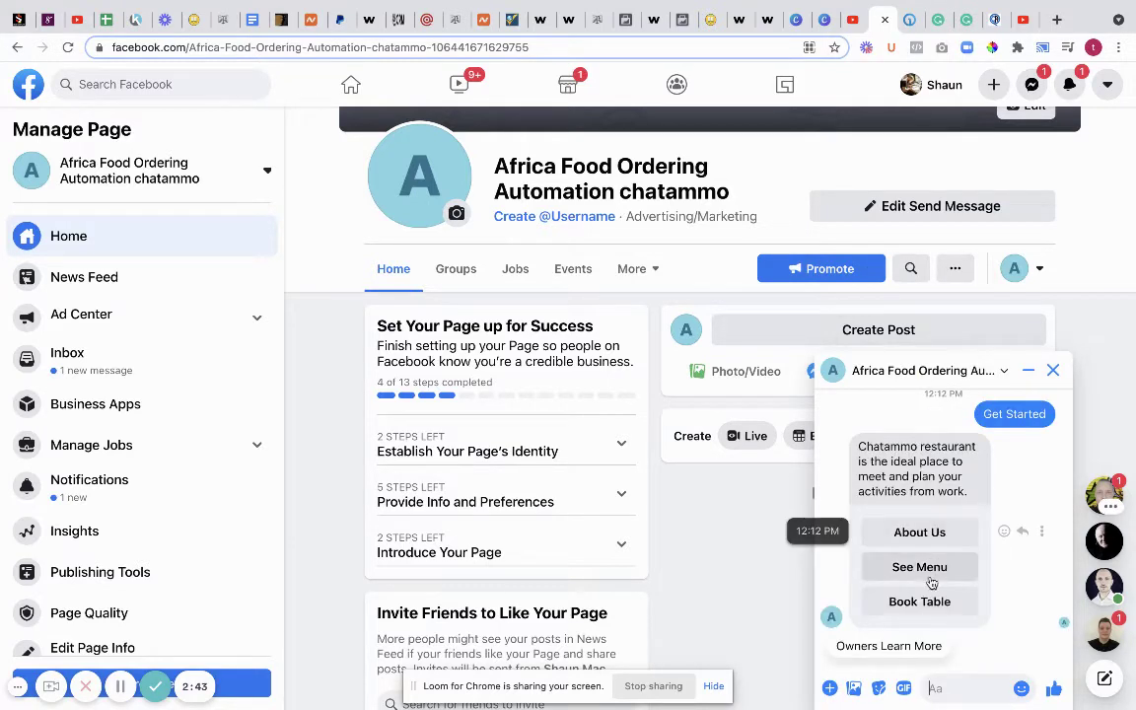
pyautogui.click(922, 574)
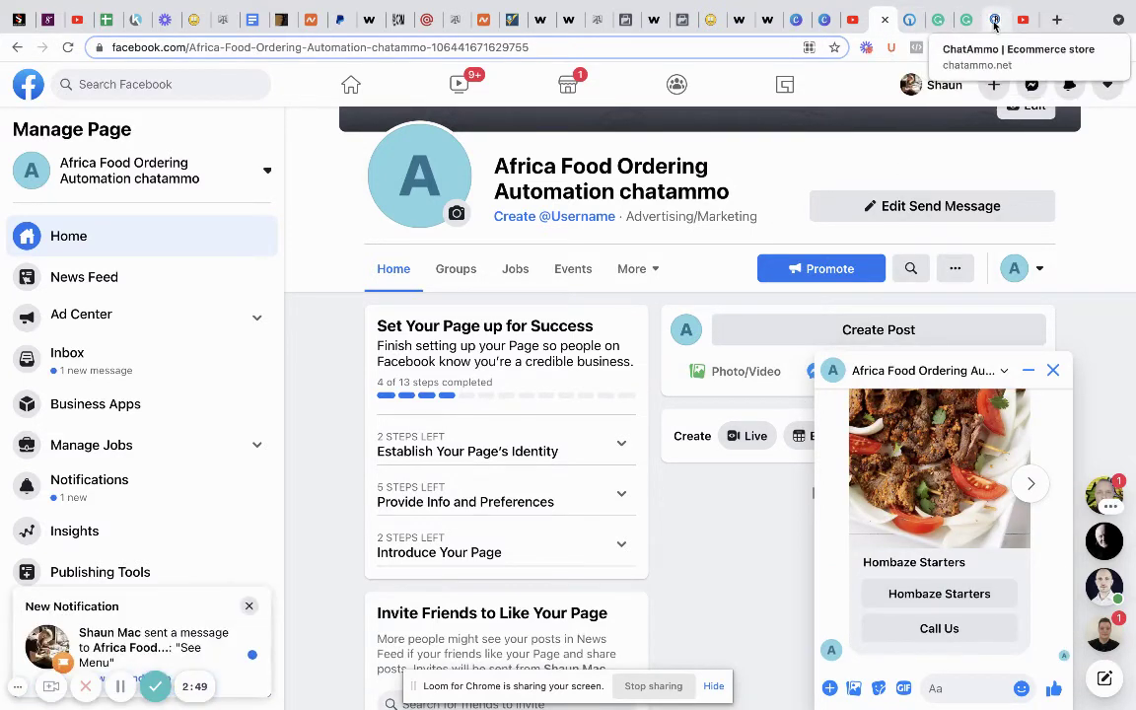
pyautogui.click(994, 21)
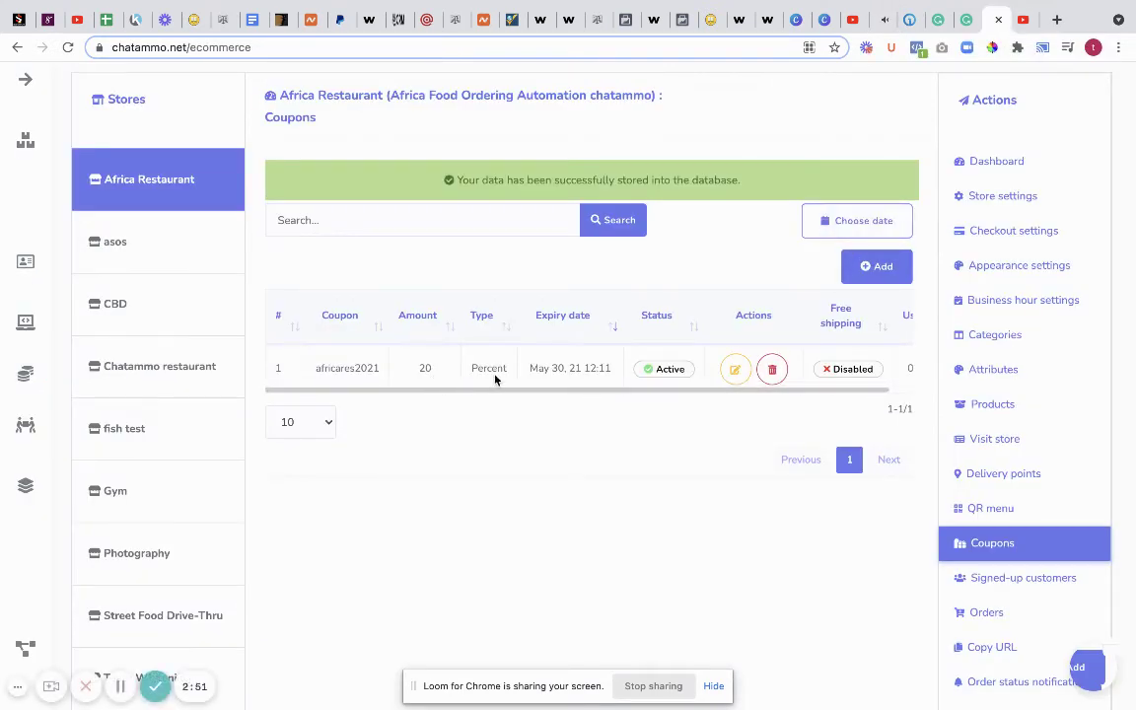
pyautogui.click(735, 369)
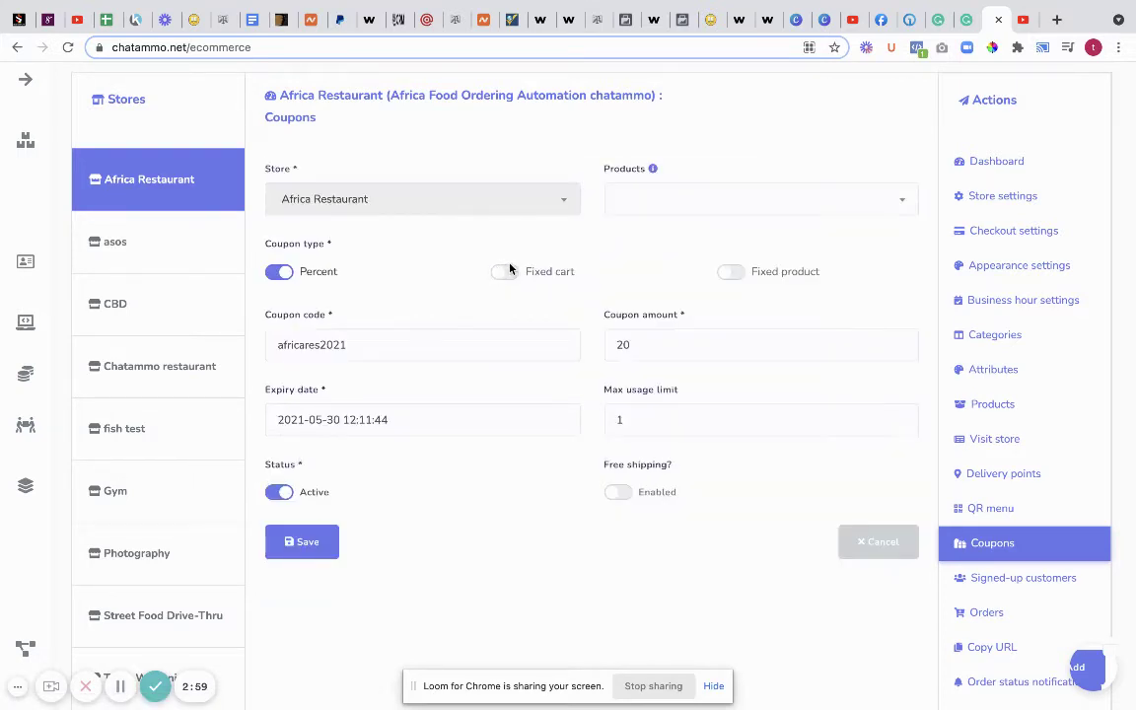
# - Add Beans and Dodo, Beans and Fried Yam, and Beans and Garri to the coupon's products
pyautogui.click(704, 198)
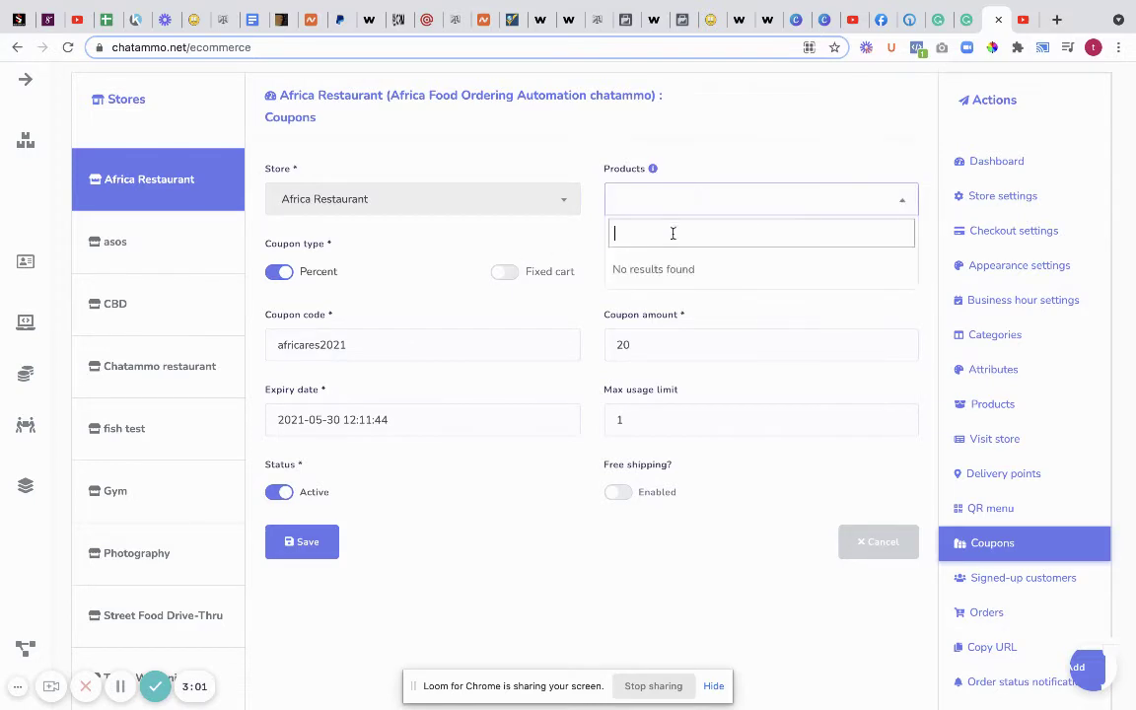
pyautogui.click(671, 206)
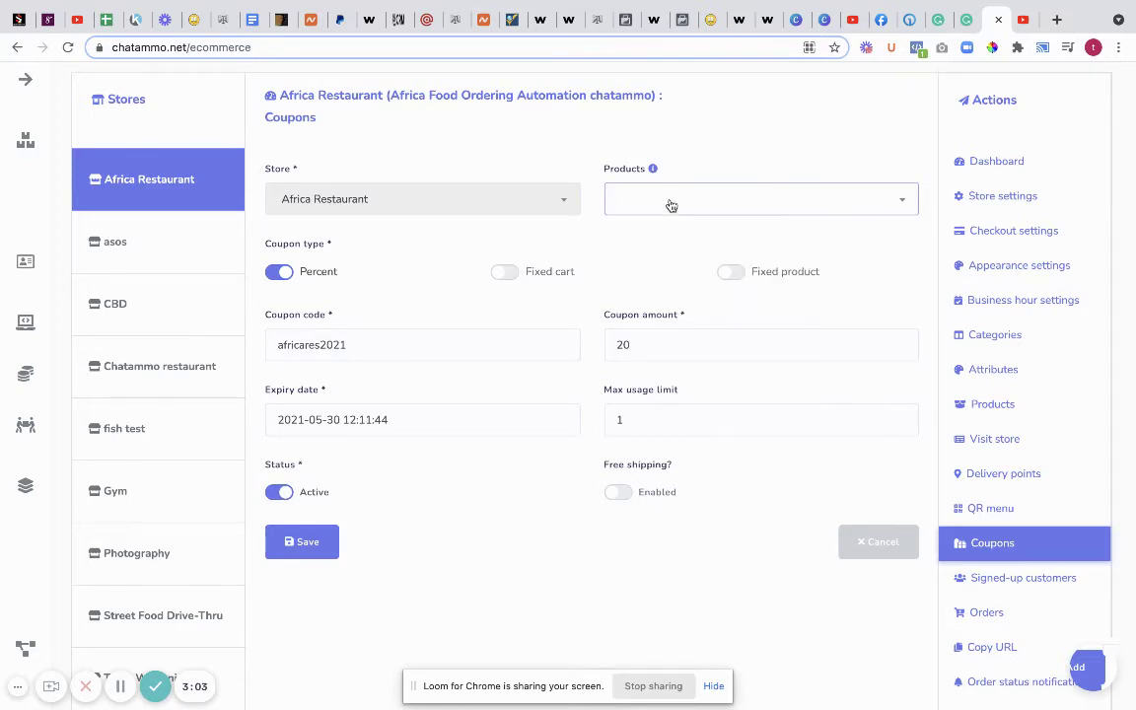
pyautogui.scroll(3, 592, 226)
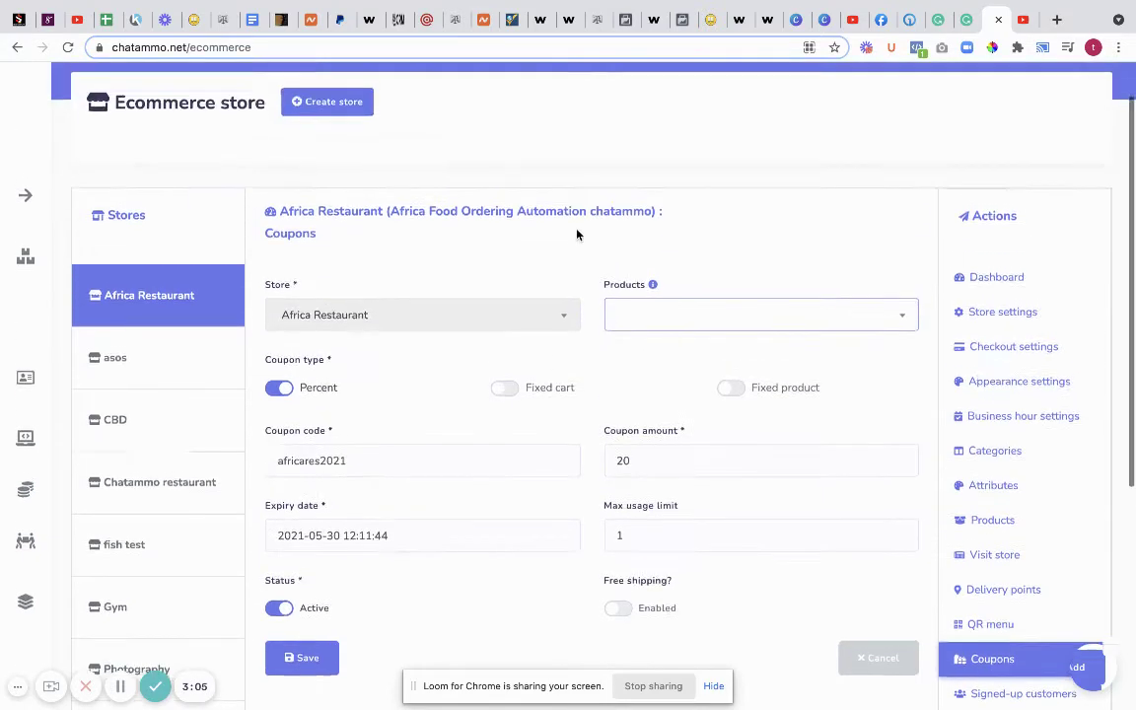
pyautogui.scroll(-4, 513, 247)
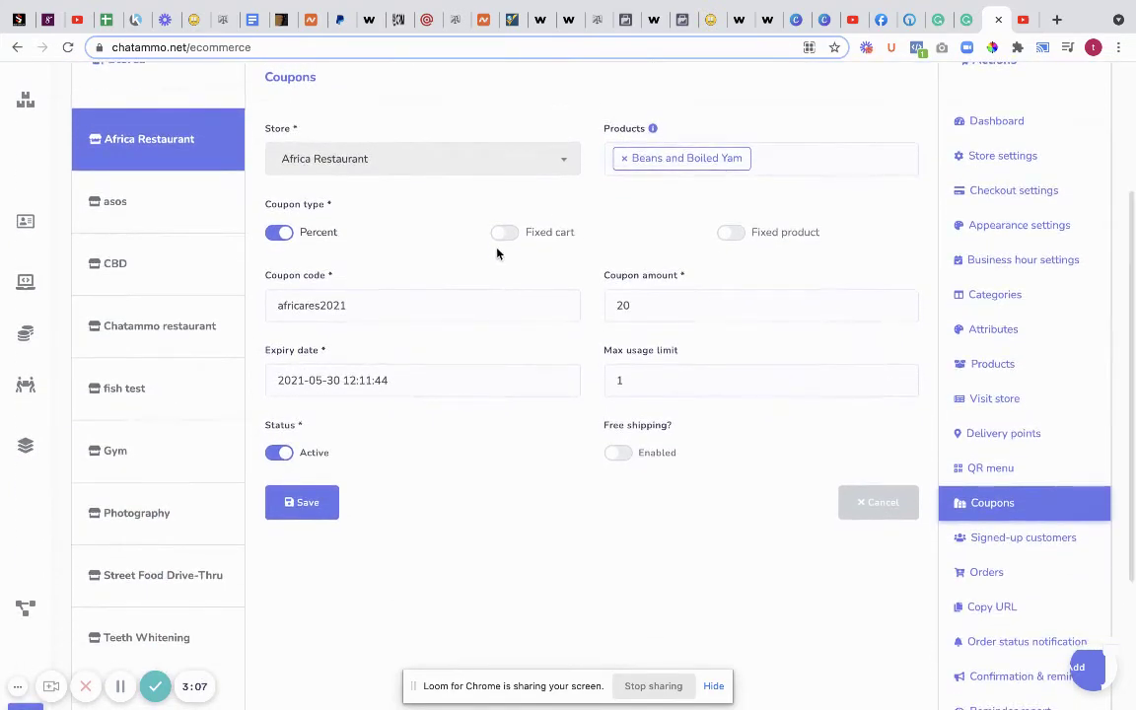
pyautogui.scroll(1, 665, 305)
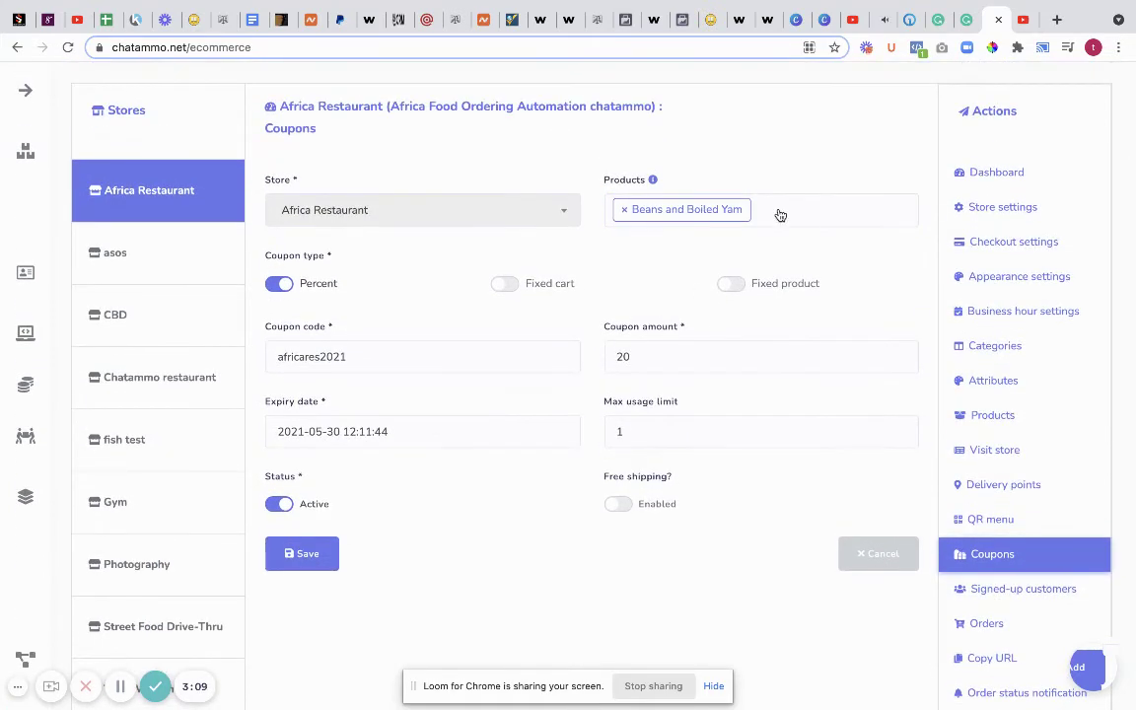
pyautogui.click(780, 215)
pyautogui.press('Down')
pyautogui.press('Return')
pyautogui.click(873, 212)
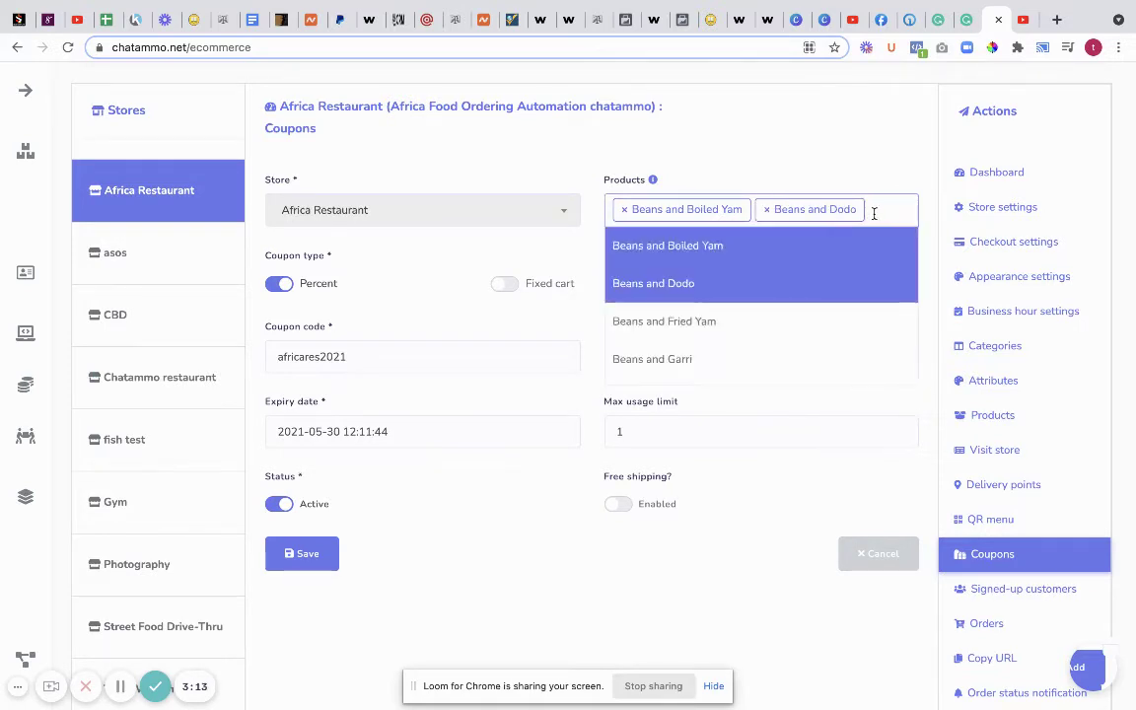
pyautogui.click(684, 326)
pyautogui.click(842, 244)
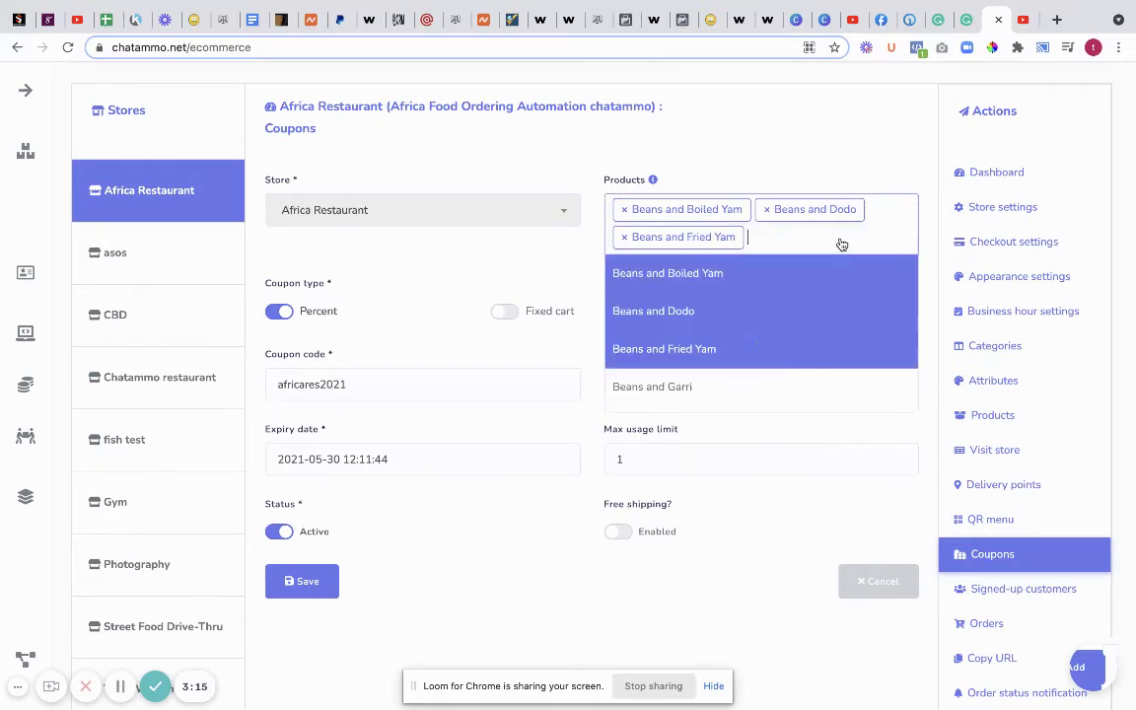
pyautogui.click(720, 388)
# - Add Gizdodo, Indomie and Isiewu to the coupon's products
pyautogui.click(891, 242)
pyautogui.scroll(-2, 804, 333)
pyautogui.moveTo(802, 332); pyautogui.dragTo(705, 452)
pyautogui.scroll(-3, 705, 448)
pyautogui.click(681, 434)
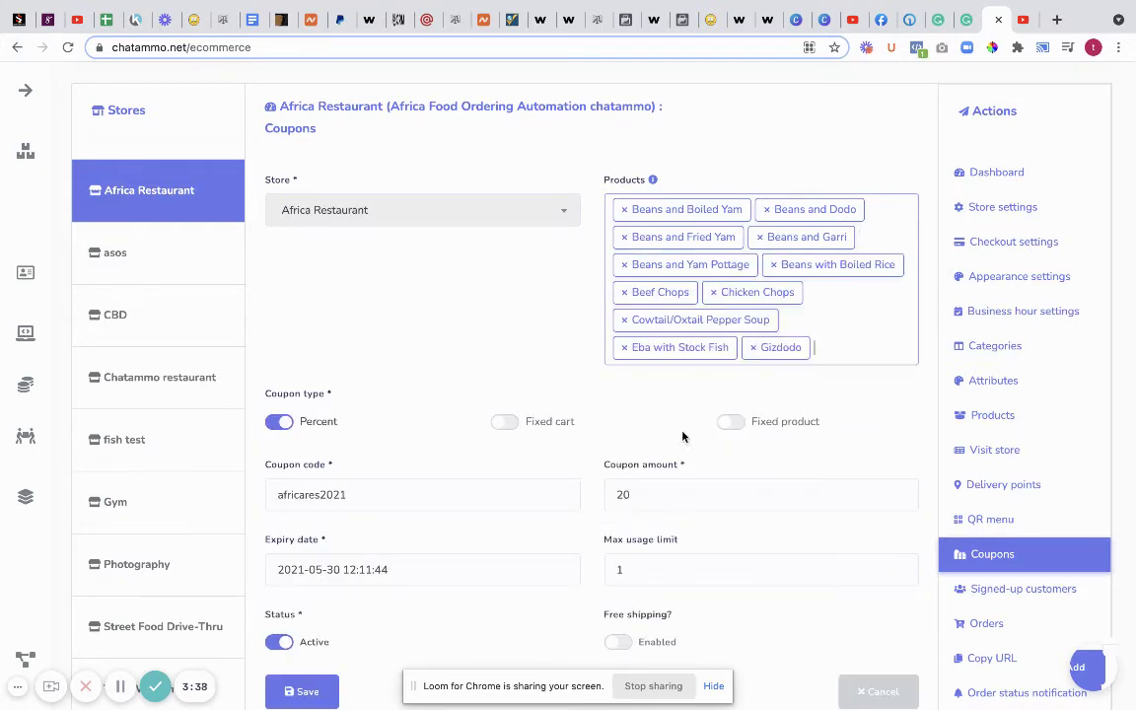
pyautogui.click(864, 355)
pyautogui.scroll(-5, 743, 452)
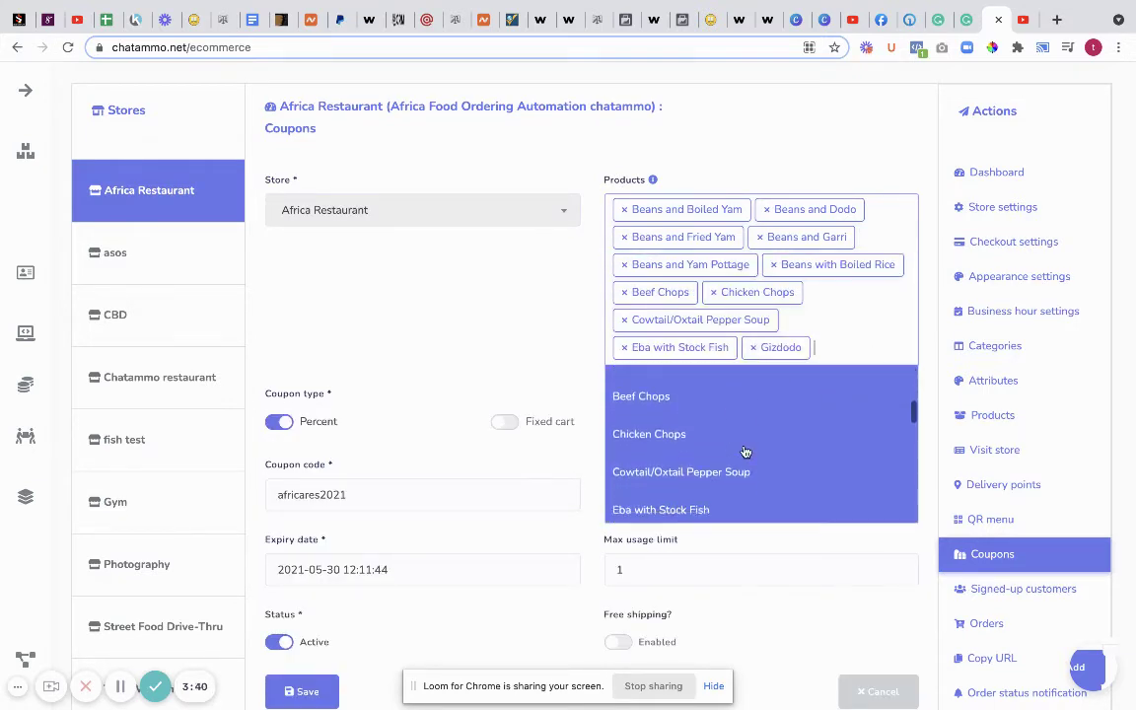
pyautogui.click(673, 456)
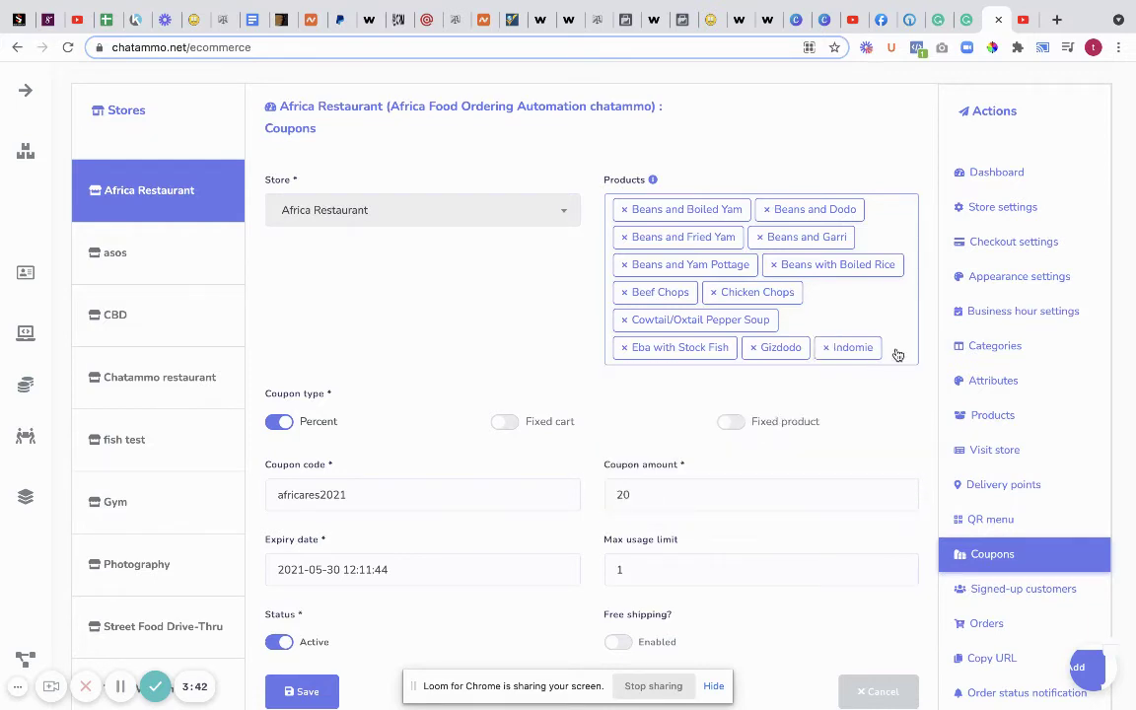
pyautogui.click(898, 355)
pyautogui.scroll(-5, 701, 477)
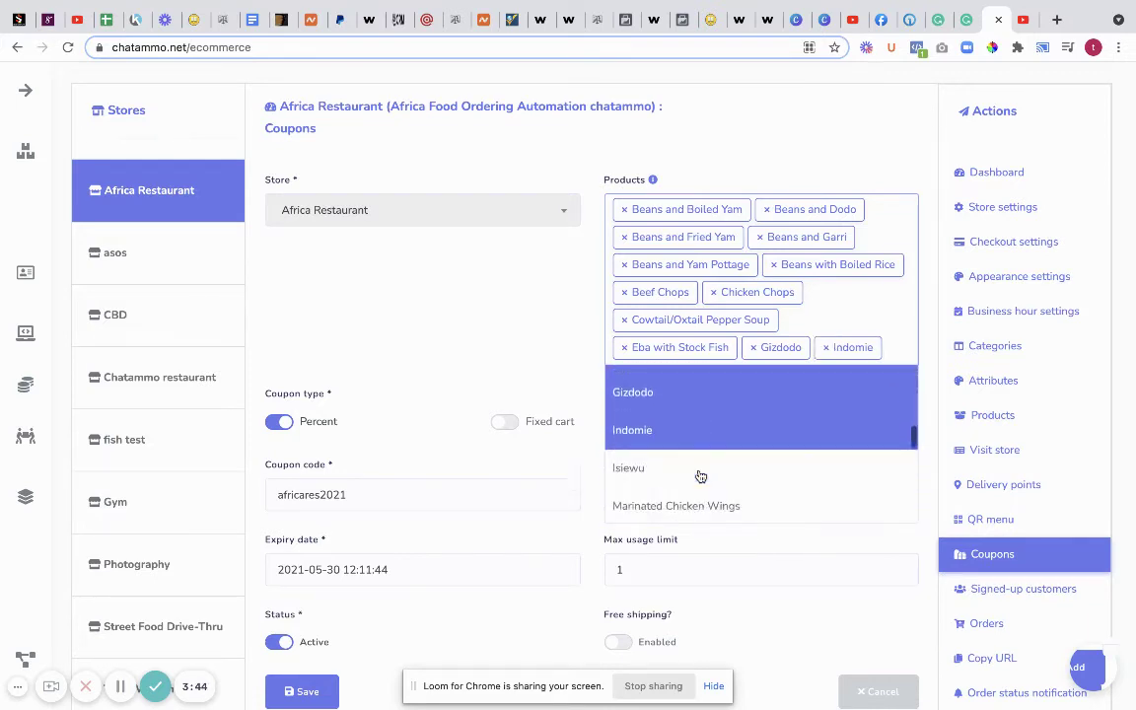
pyautogui.scroll(-2, 700, 476)
pyautogui.click(688, 420)
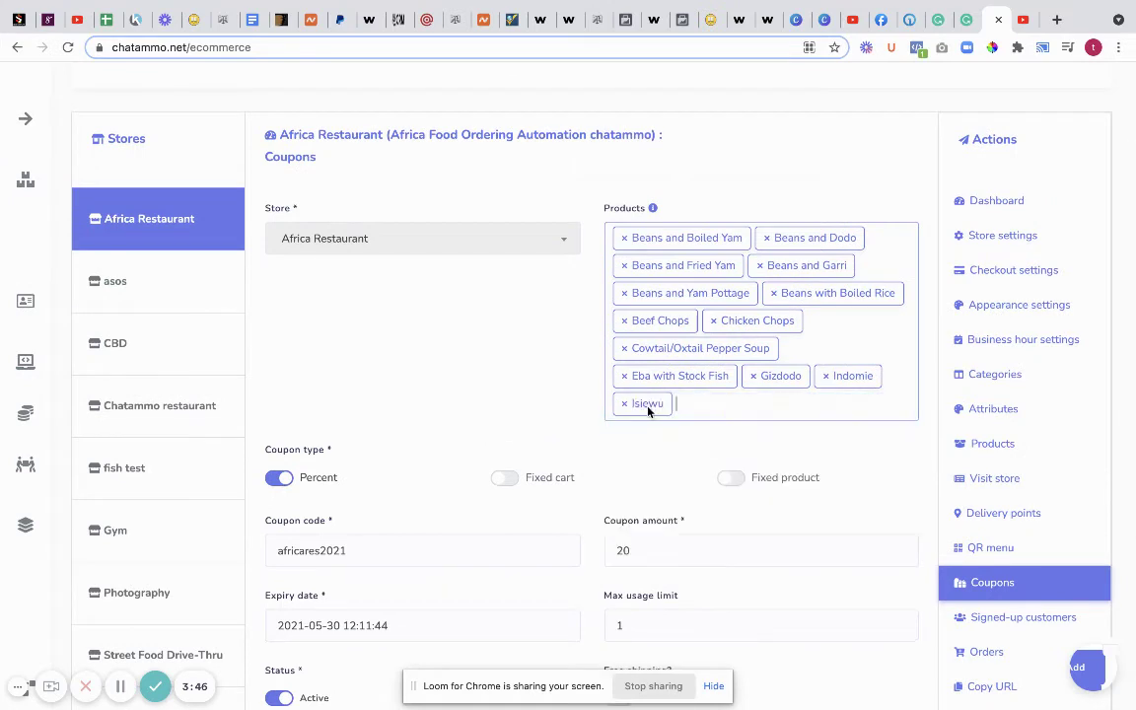
# - Add Marinated Chicken Wings, Nkwobi and Peppered Cowheel to the coupon's products
pyautogui.click(718, 405)
pyautogui.scroll(-1, 705, 472)
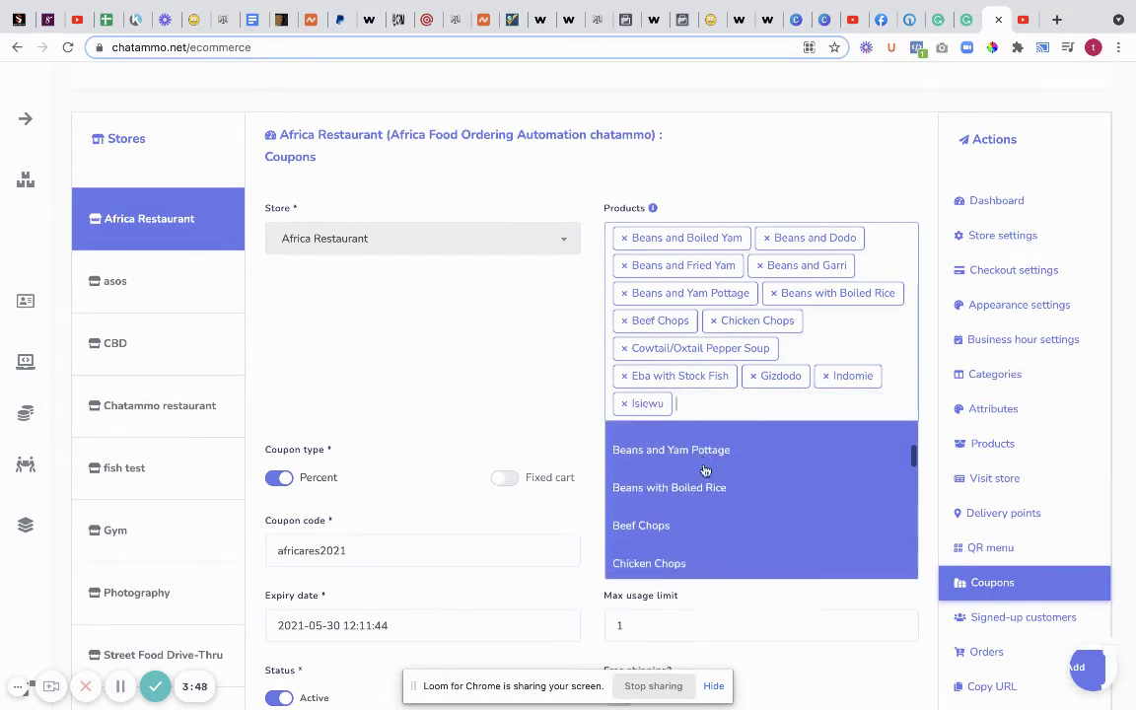
pyautogui.scroll(-4, 704, 472)
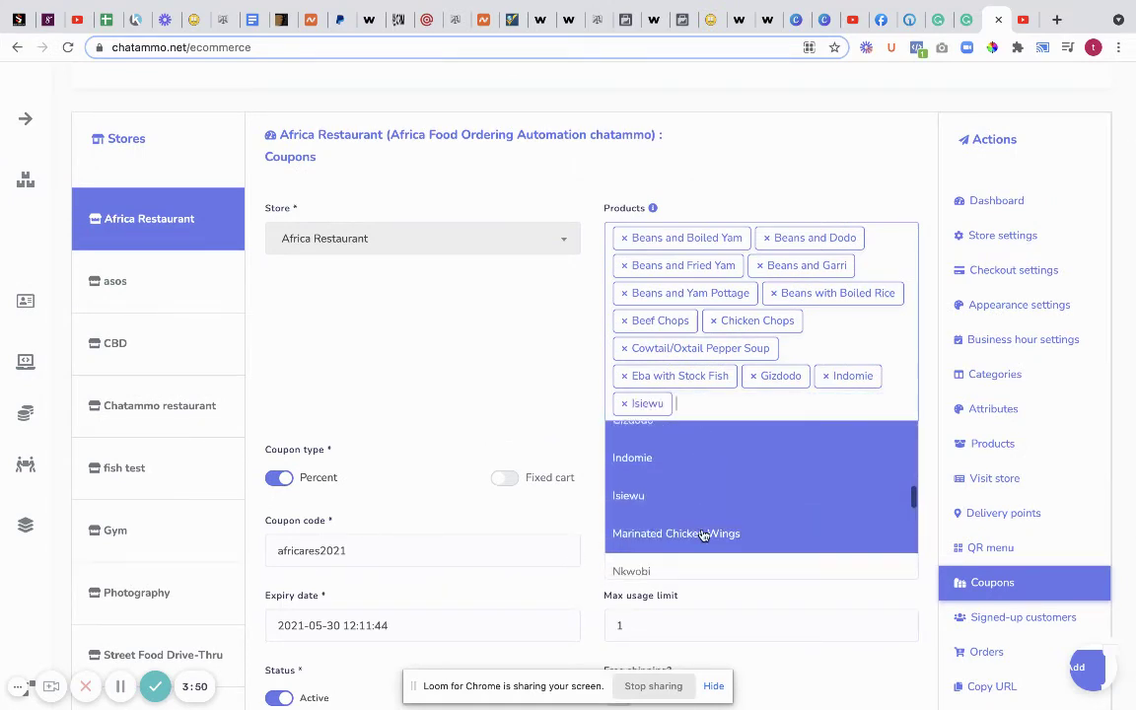
pyautogui.click(704, 533)
pyautogui.click(849, 413)
pyautogui.scroll(-2, 812, 462)
pyautogui.scroll(-4, 789, 471)
pyautogui.click(677, 470)
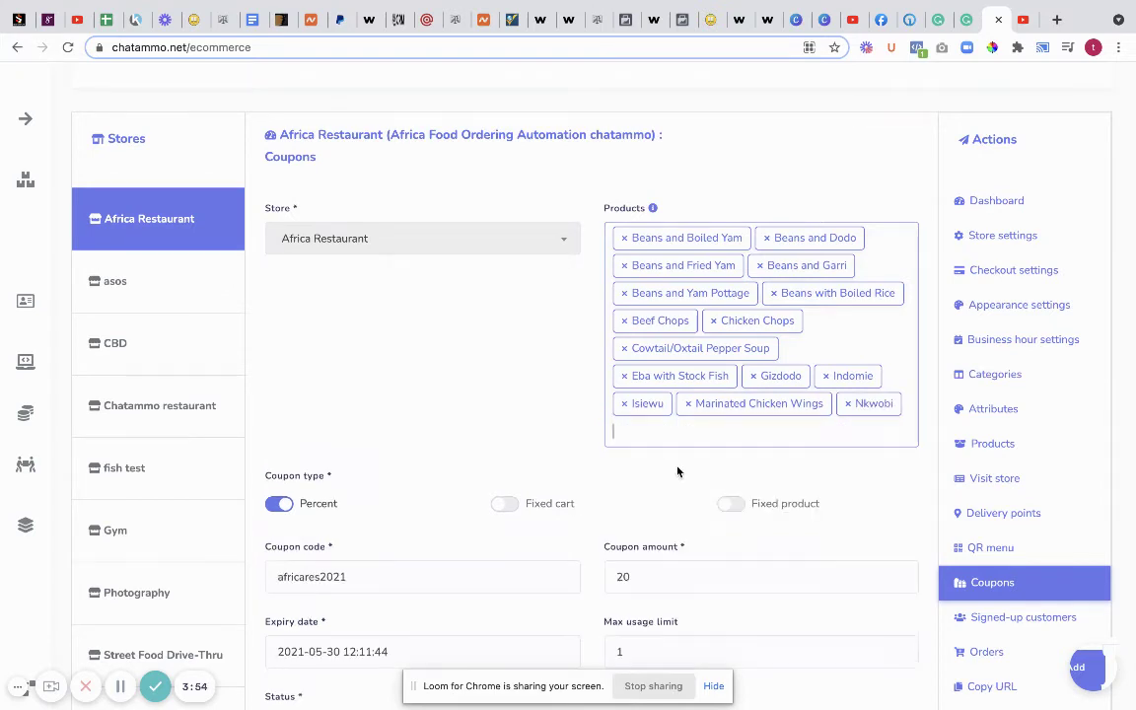
pyautogui.click(665, 440)
pyautogui.scroll(-3, 694, 526)
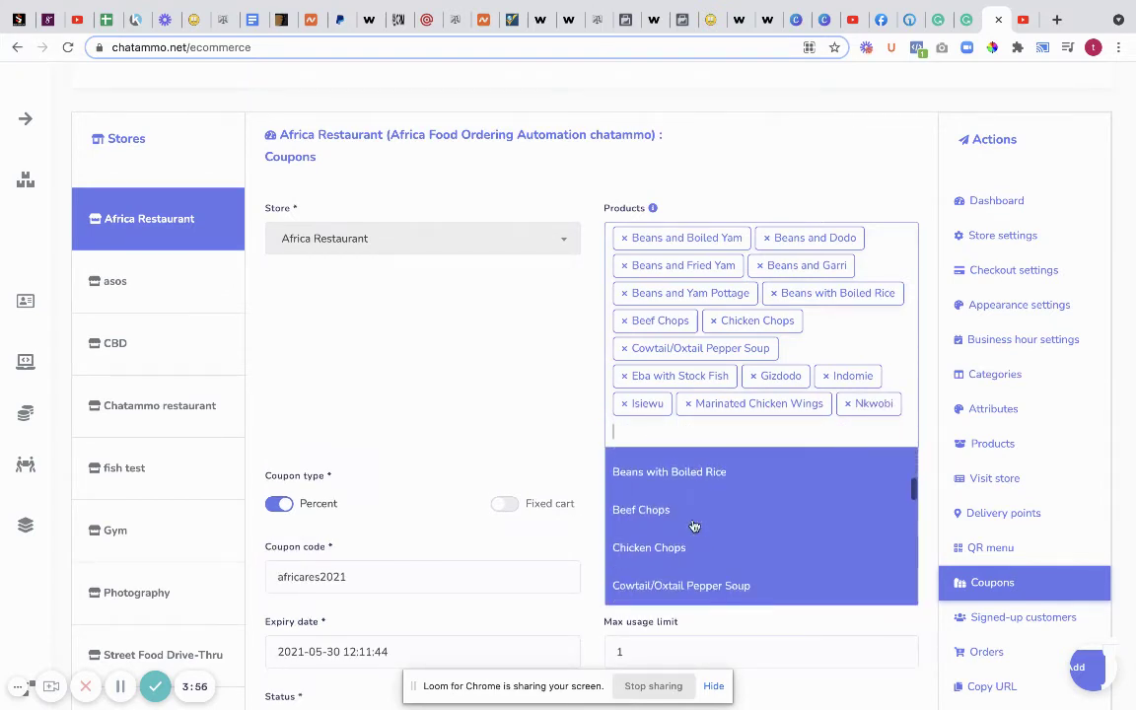
pyautogui.scroll(-5, 694, 527)
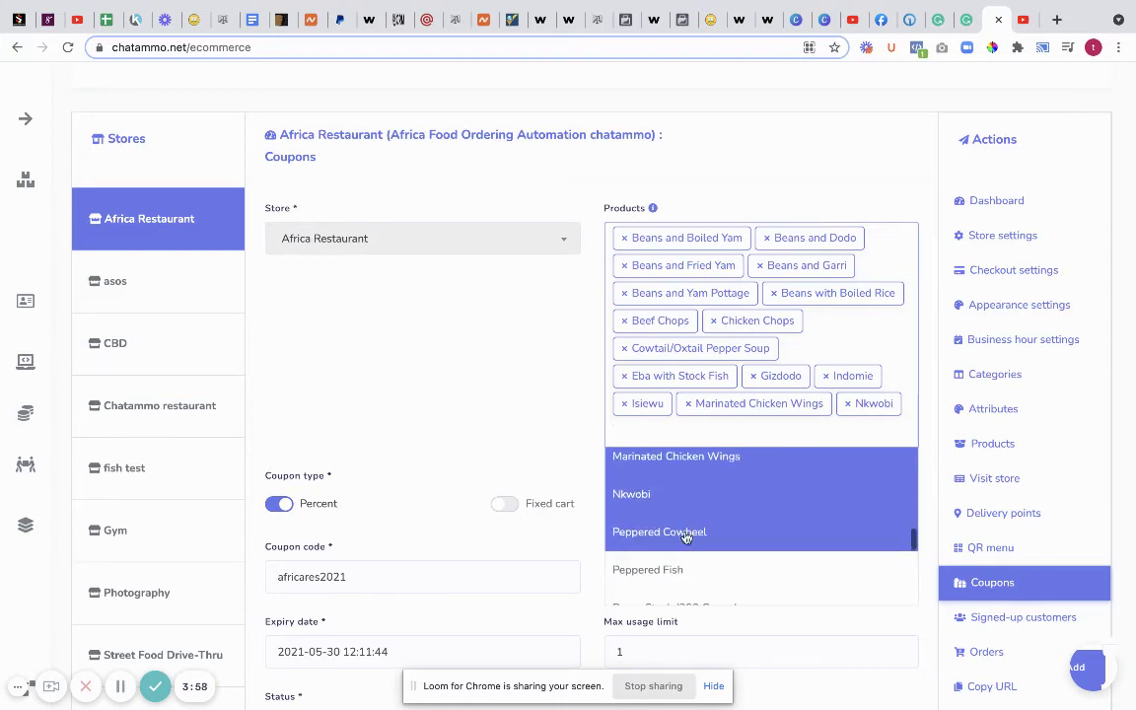
pyautogui.click(693, 530)
# - Add Peppered Fish, then Rump Steak through T-Bone (300 Grams) to the coupon's products
pyautogui.click(728, 441)
pyautogui.scroll(-5, 725, 505)
pyautogui.scroll(-3, 726, 504)
pyautogui.click(726, 488)
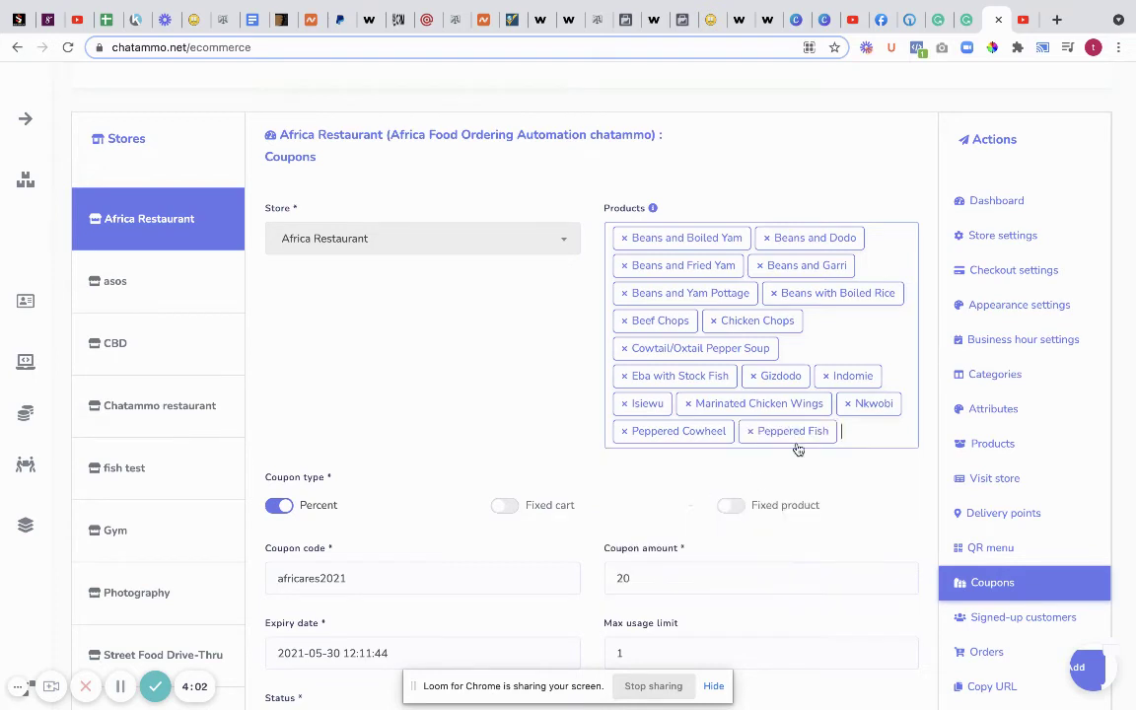
pyautogui.click(867, 441)
pyautogui.scroll(-8, 712, 512)
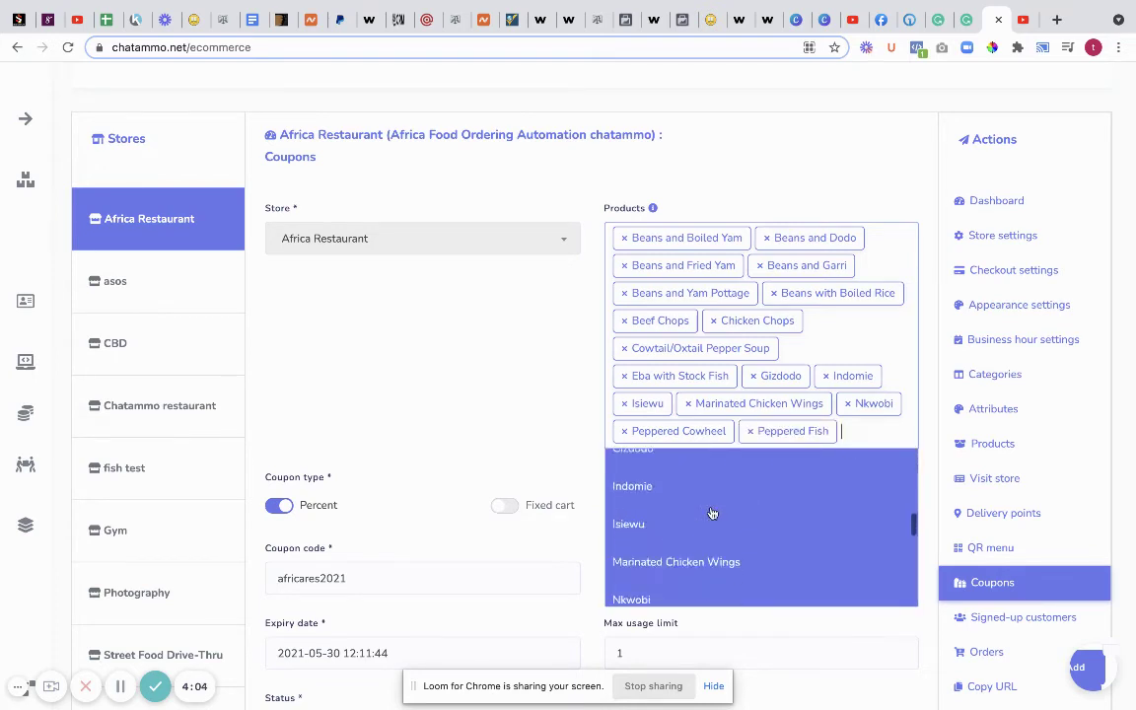
pyautogui.moveTo(713, 512); pyautogui.dragTo(694, 566)
# - Add T-Bone (500 Grams) as the final product and save the africares2021 coupon
pyautogui.click(694, 566)
pyautogui.scroll(-4, 893, 424)
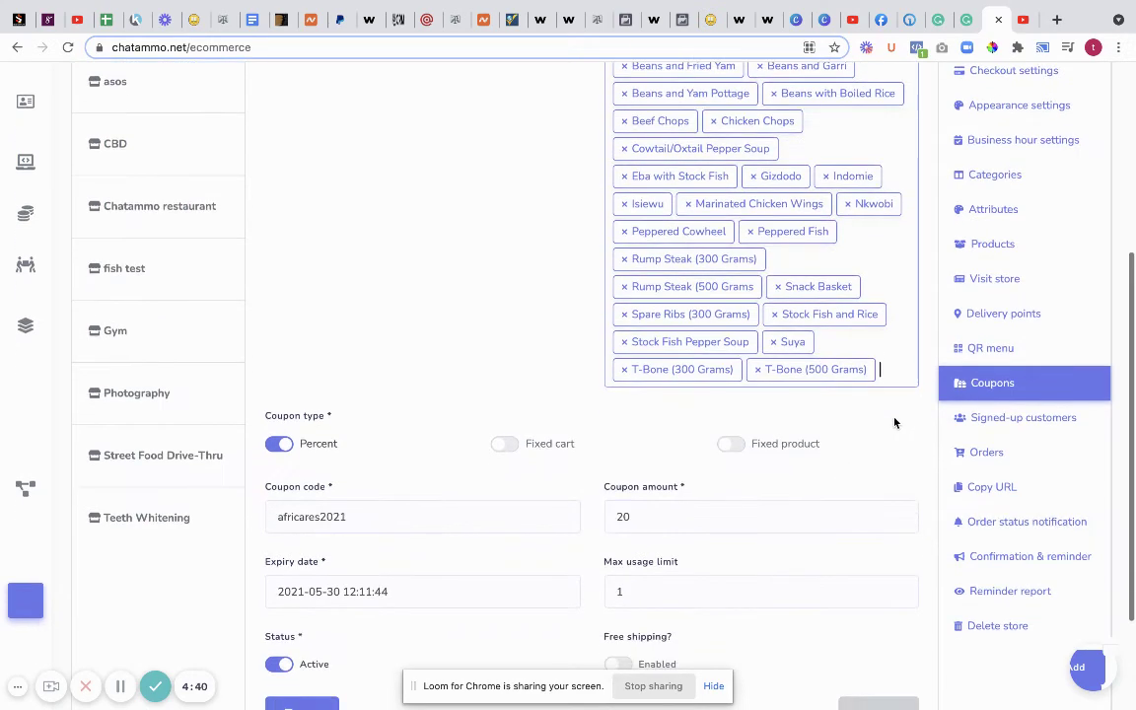
pyautogui.scroll(-1, 776, 440)
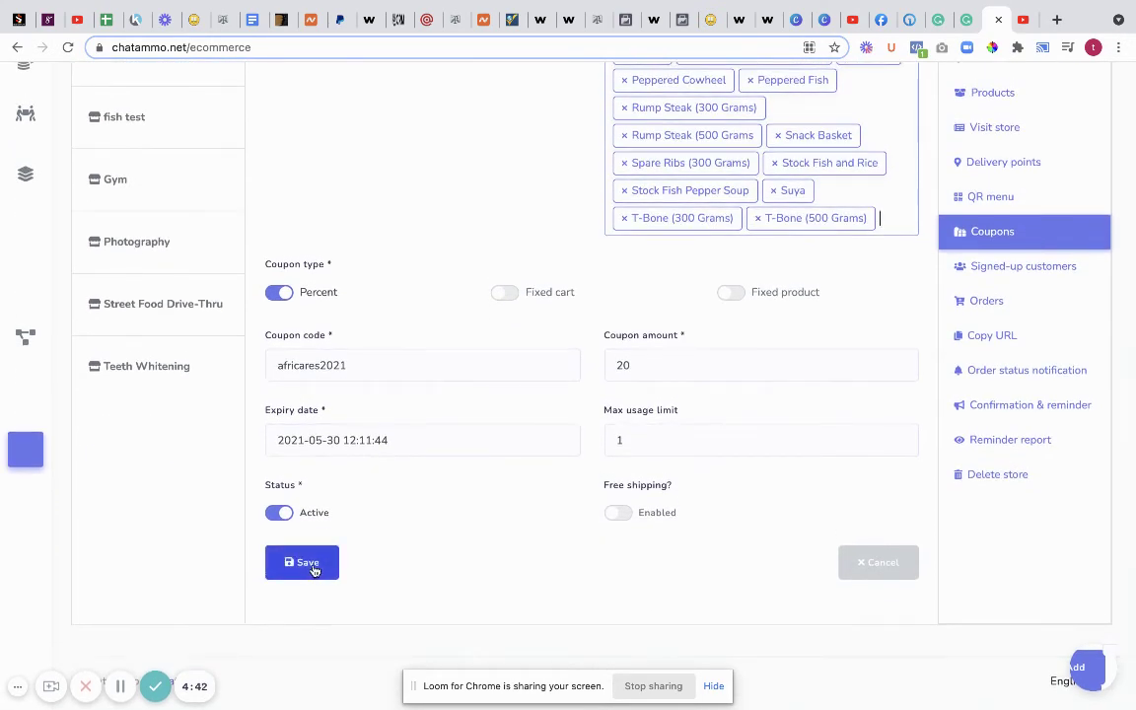
pyautogui.scroll(1, 622, 518)
pyautogui.scroll(-1, 306, 565)
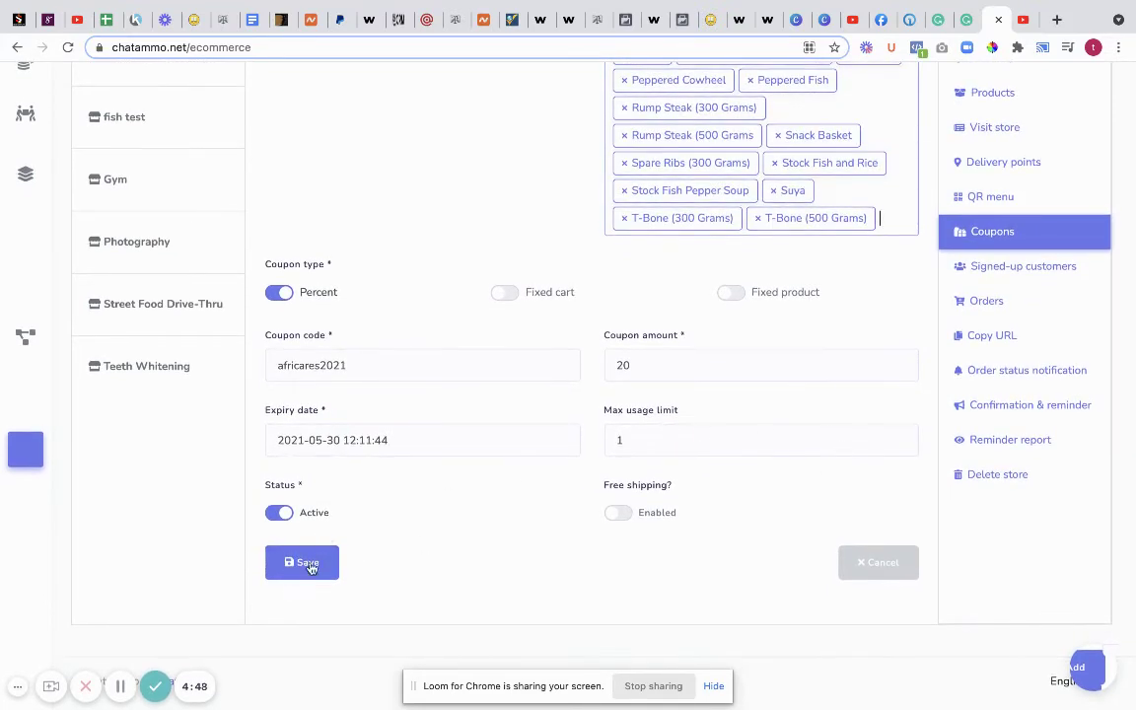
pyautogui.click(308, 570)
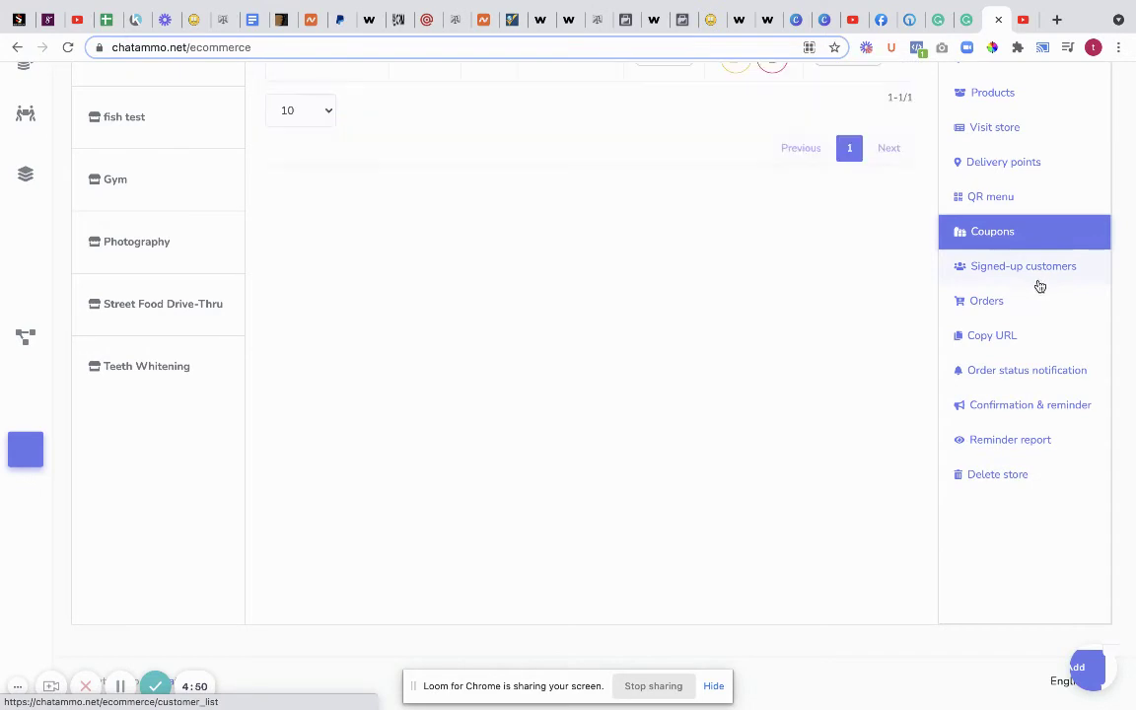
# - In the storefront, add Beef Chops and Chicken Chops to the cart and view the R550.00 cart
pyautogui.click(879, 21)
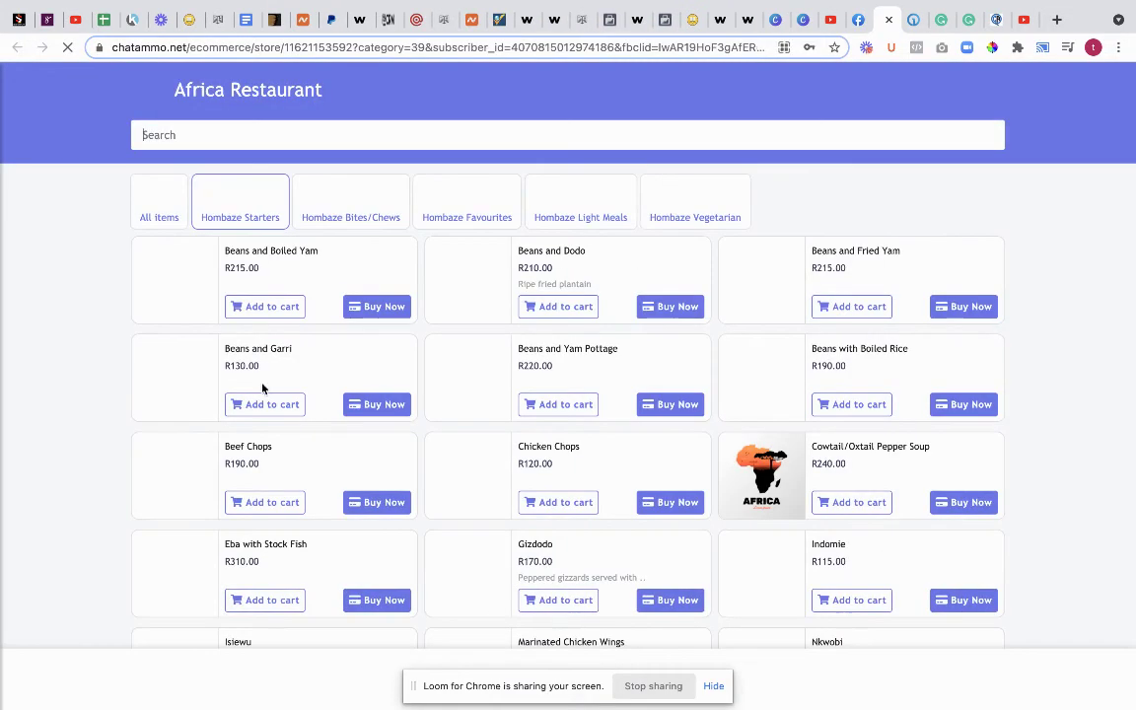
pyautogui.click(264, 311)
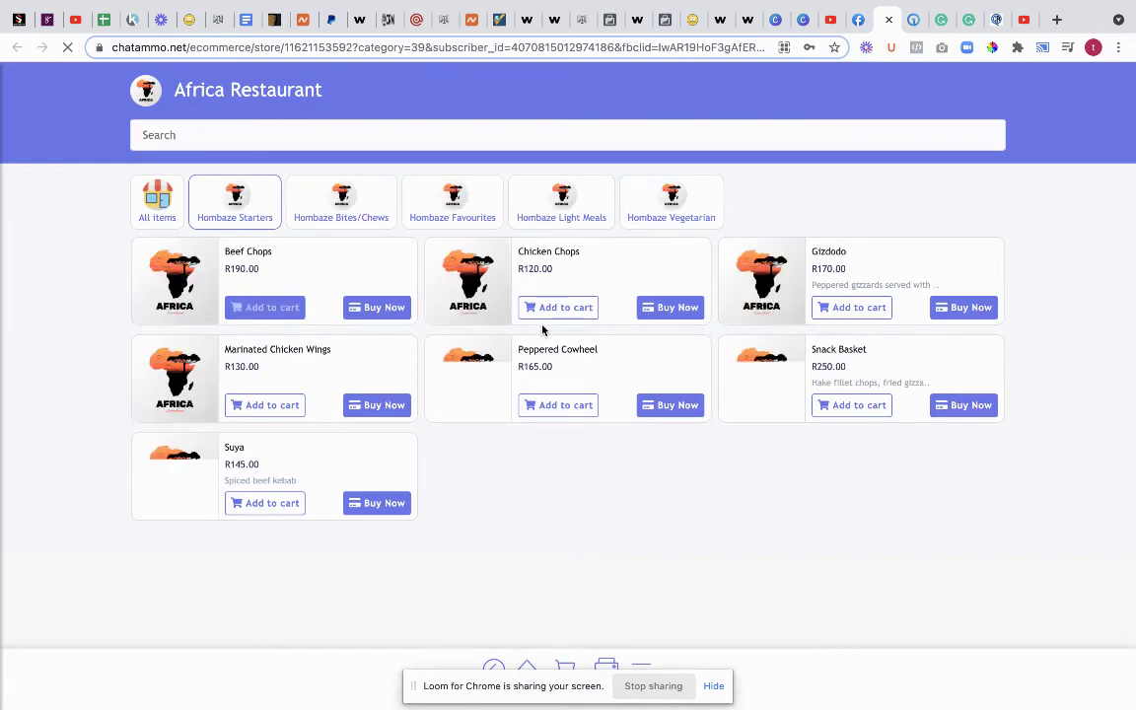
pyautogui.click(554, 314)
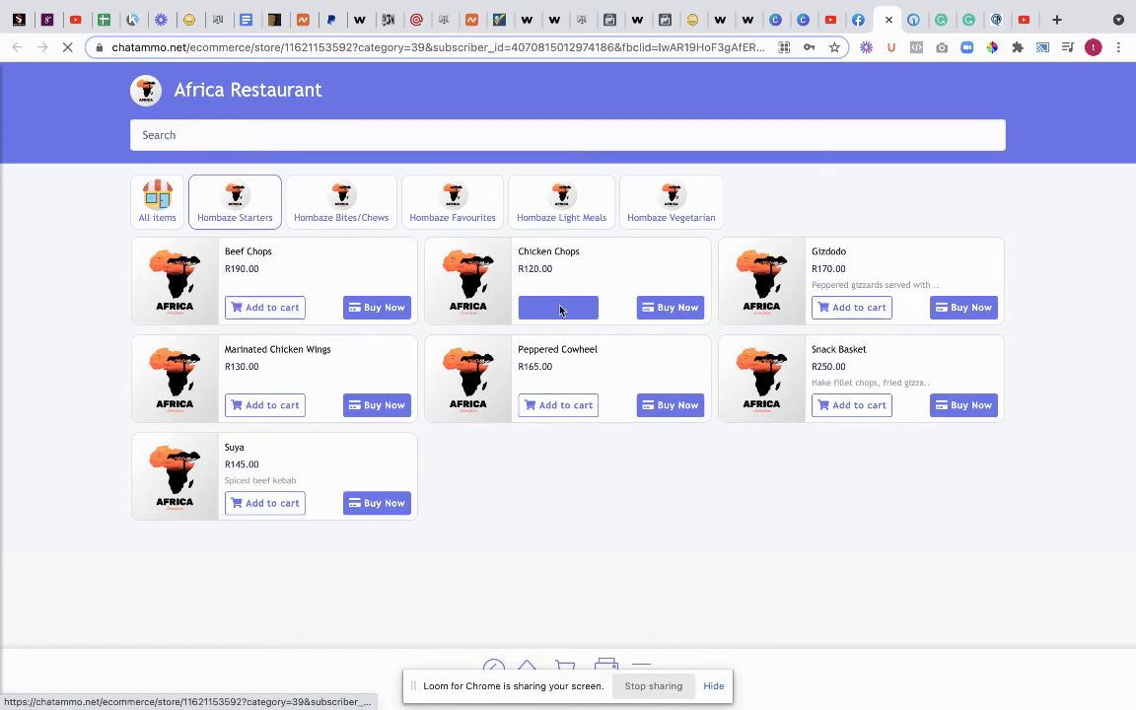
pyautogui.click(713, 686)
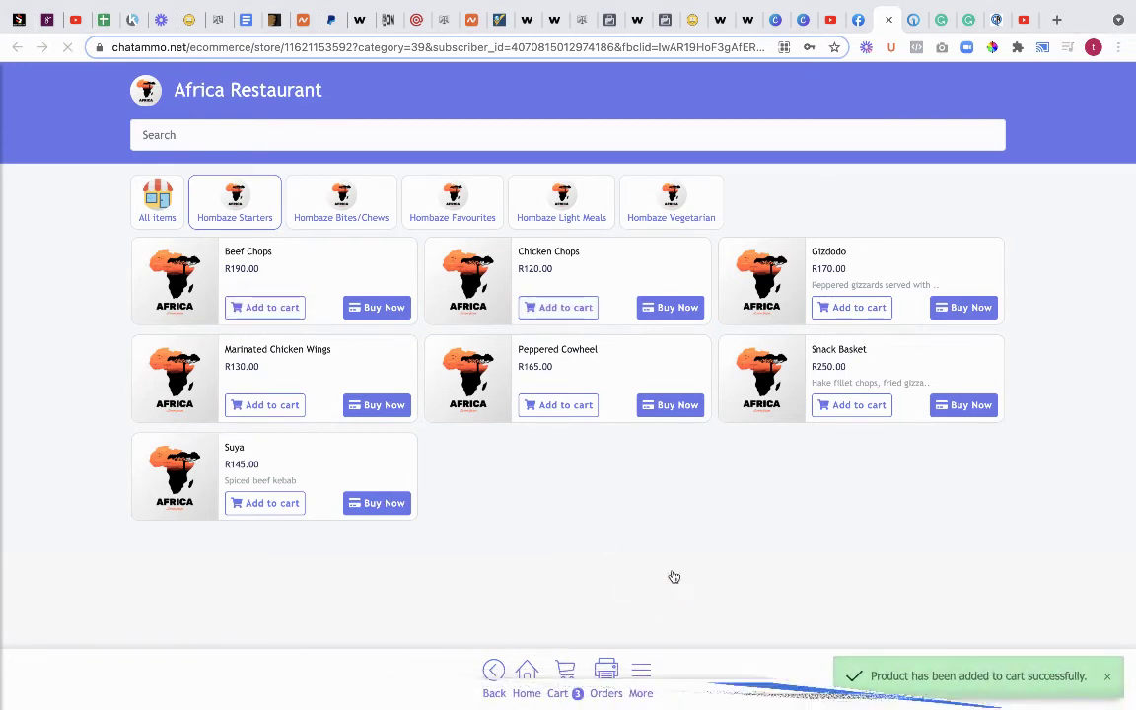
pyautogui.click(568, 677)
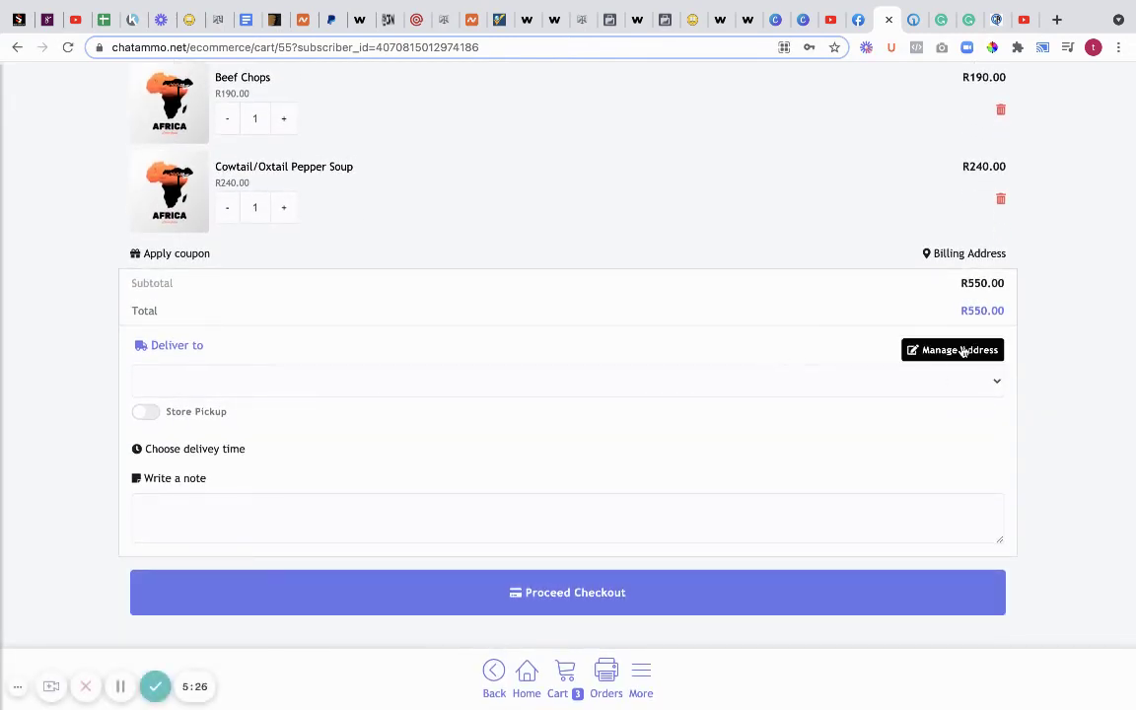
# - Open Manage Address, close it, then reopen the empty Delivery Address list over the cart
pyautogui.click(964, 352)
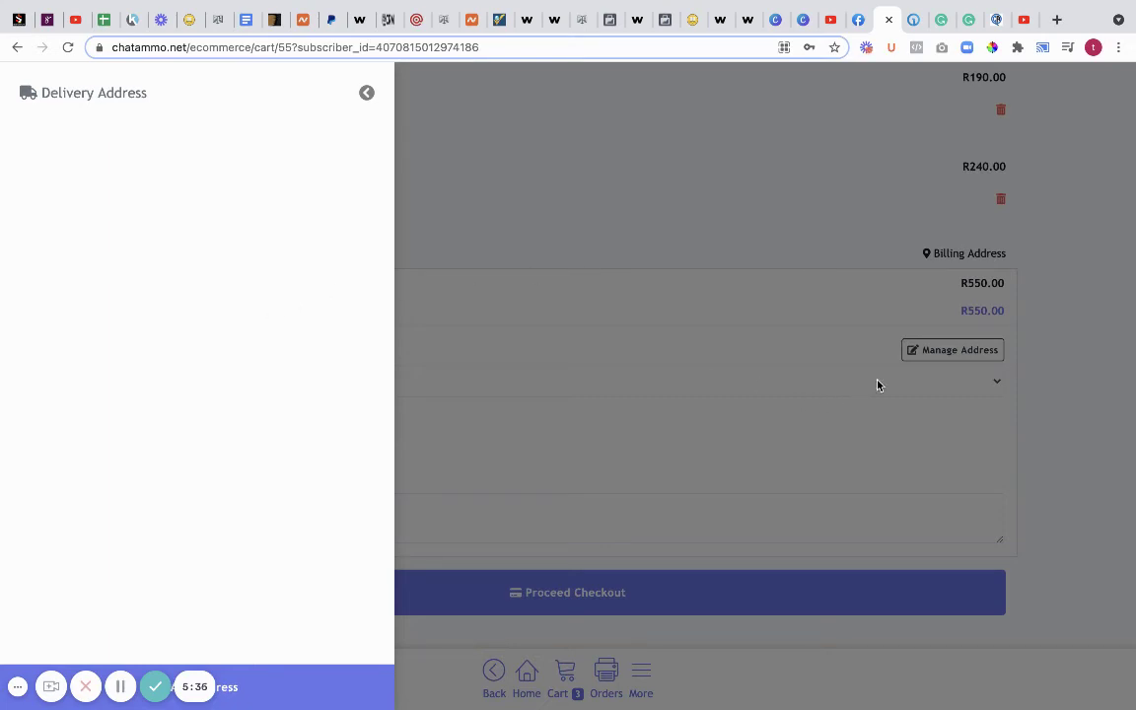
pyautogui.click(366, 95)
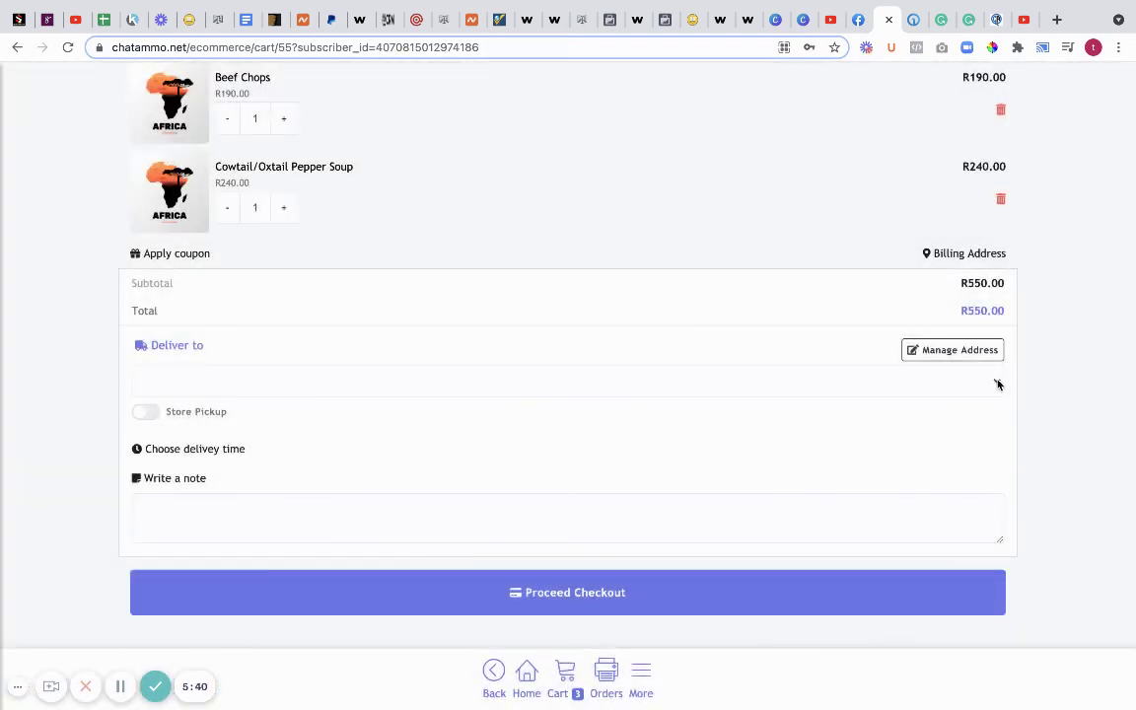
pyautogui.click(998, 383)
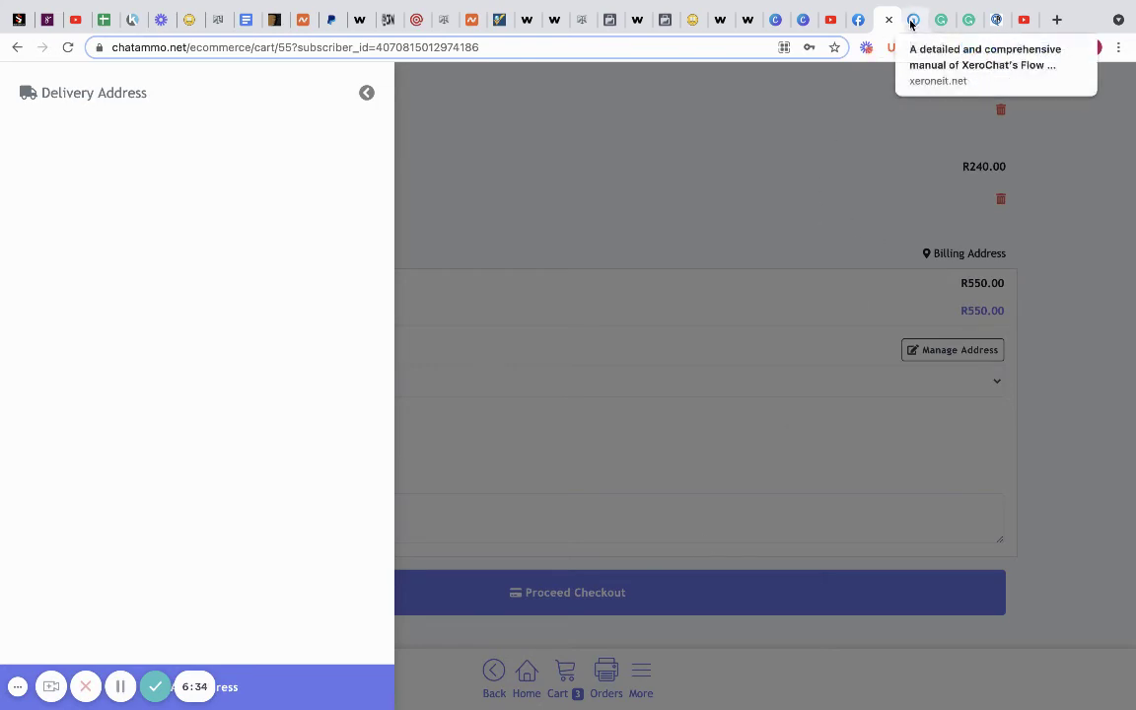
# - Reopen the africares2021 coupon's edit form and review its product list, 20% discount and usage limit 1
pyautogui.click(997, 19)
pyautogui.scroll(2, 519, 224)
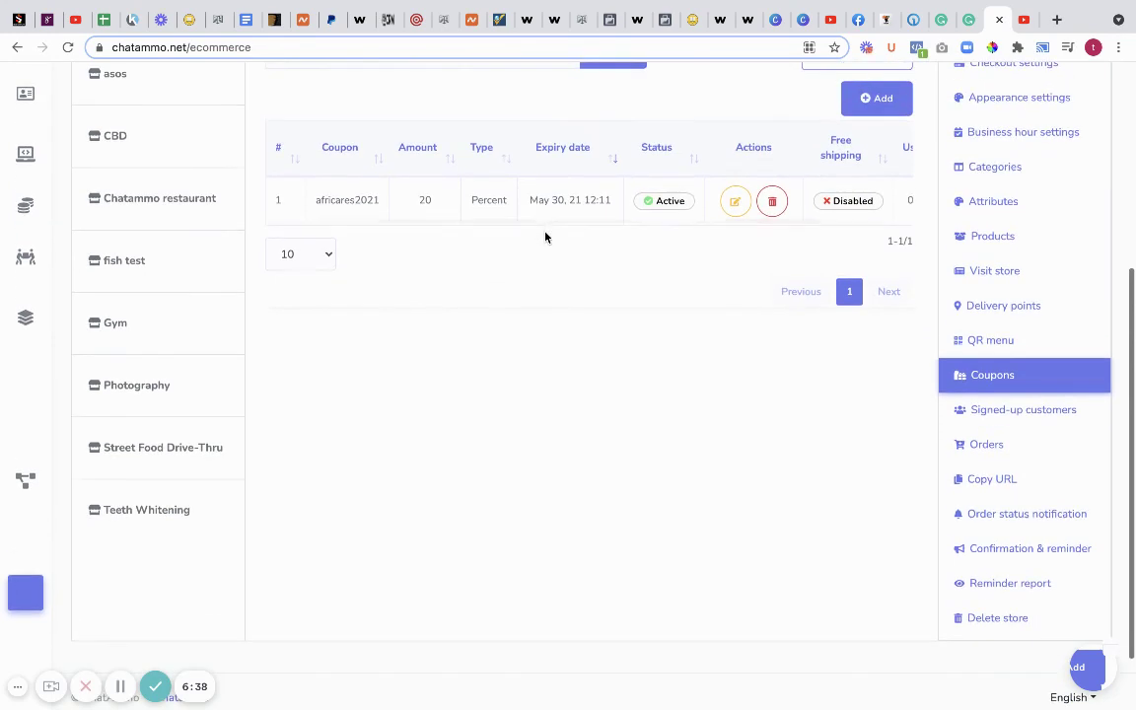
pyautogui.click(735, 201)
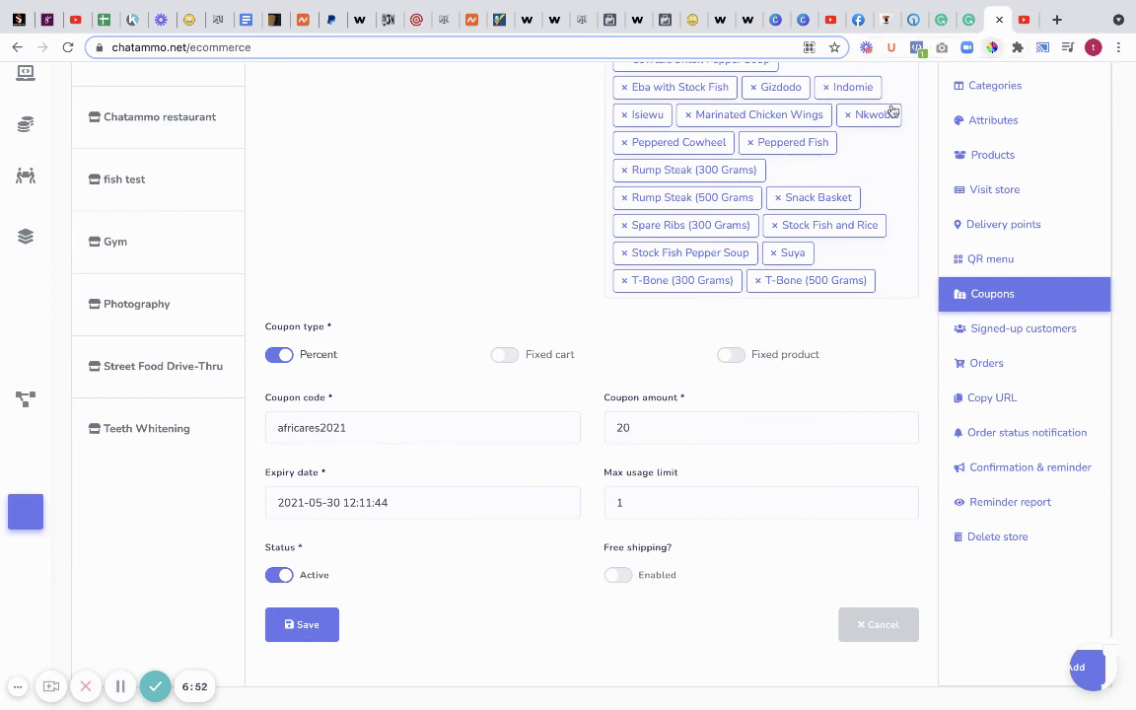
pyautogui.scroll(-2, 713, 210)
pyautogui.scroll(3, 710, 212)
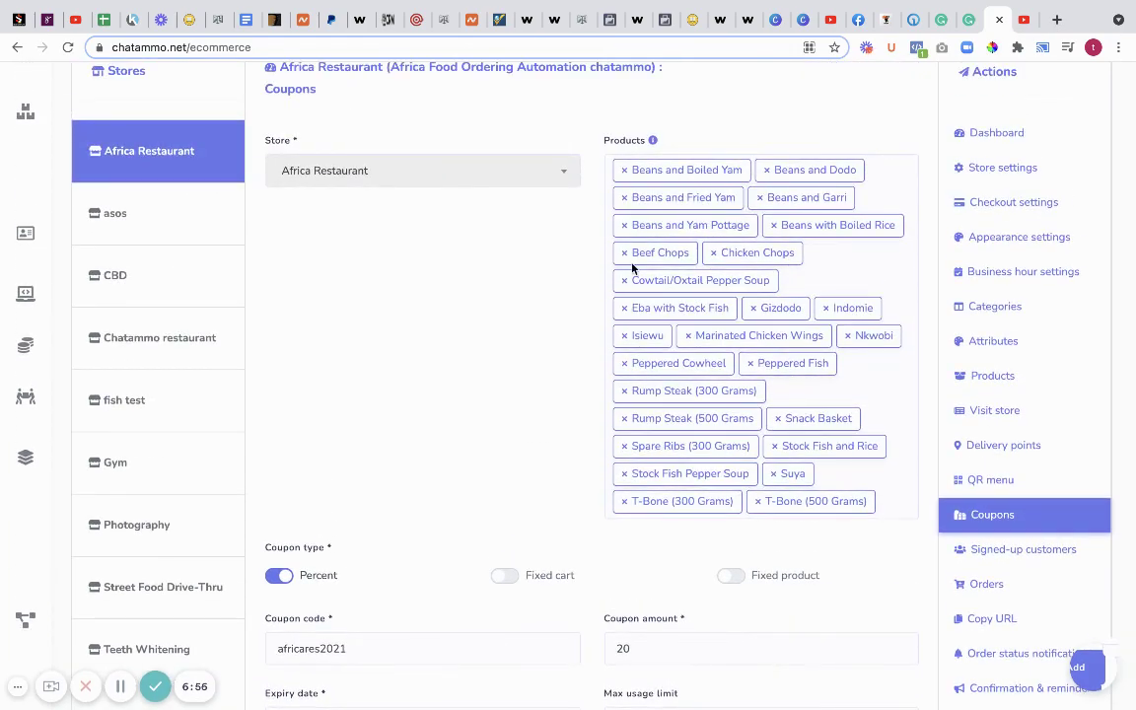
pyautogui.scroll(-3, 636, 296)
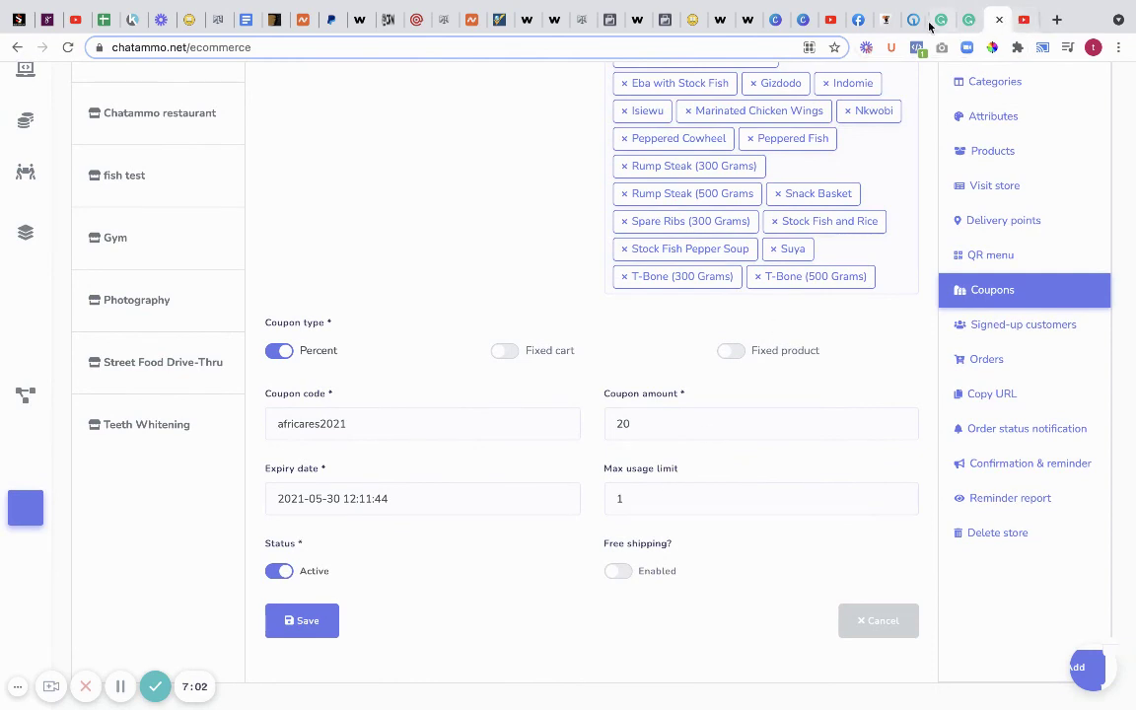
# - Return to the Africa Restaurant cart and dismiss the Delivery Address panel, showing the R550.00 total
pyautogui.click(878, 20)
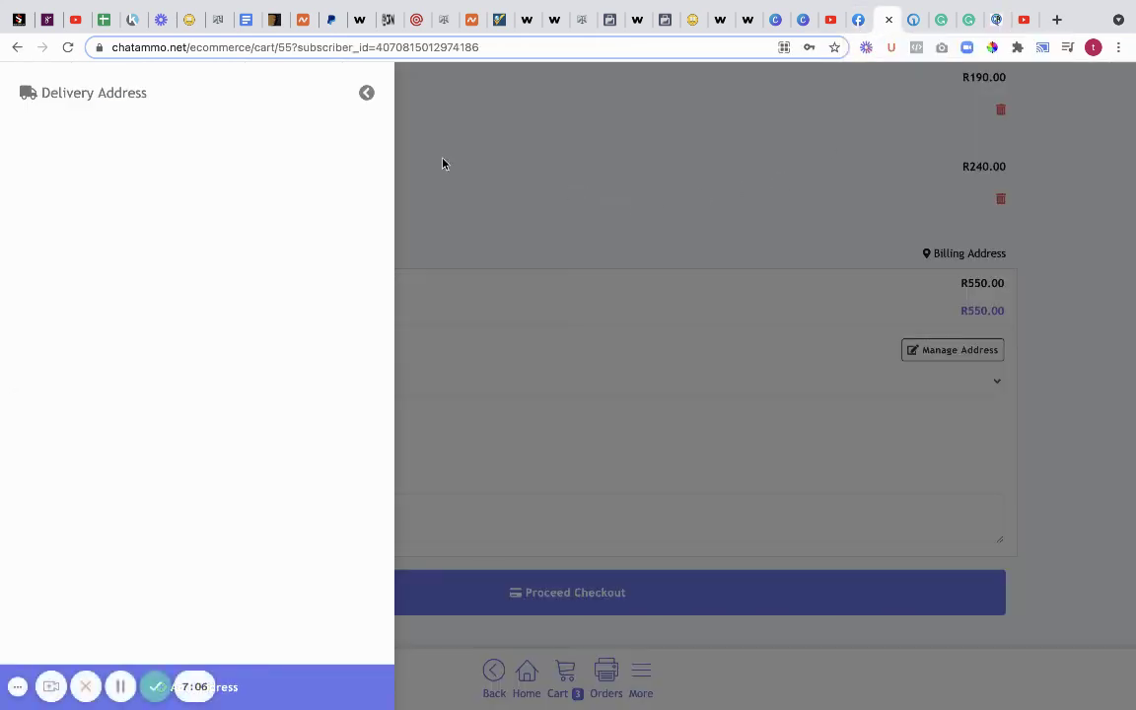
pyautogui.click(367, 94)
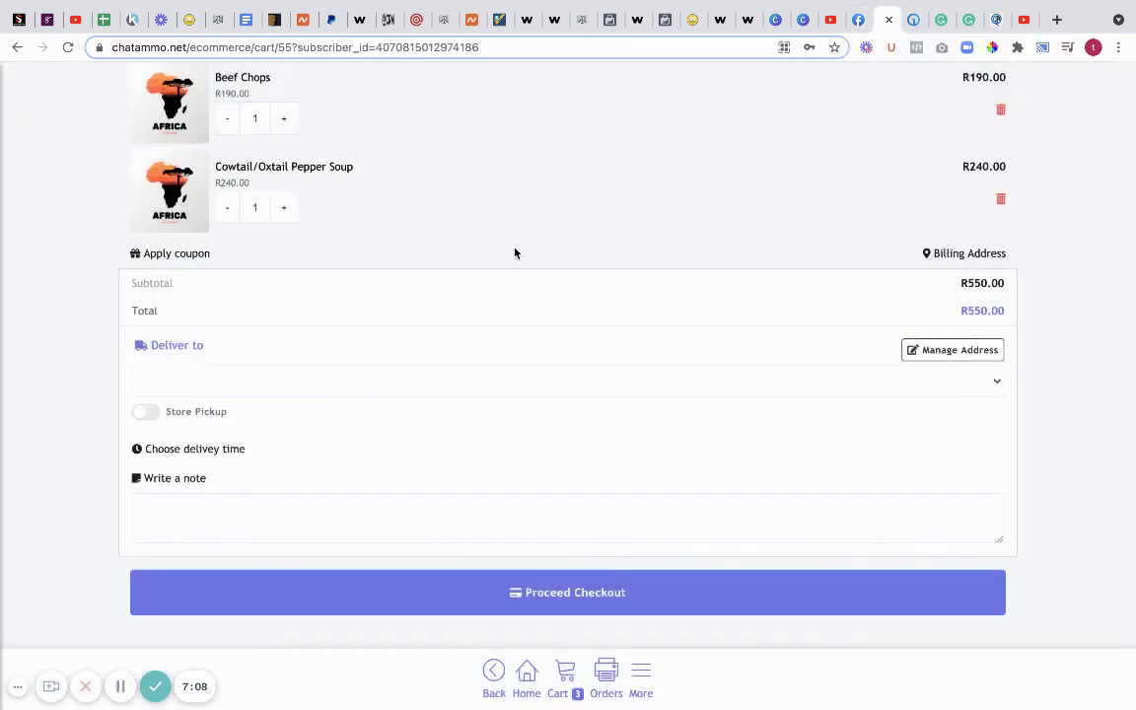